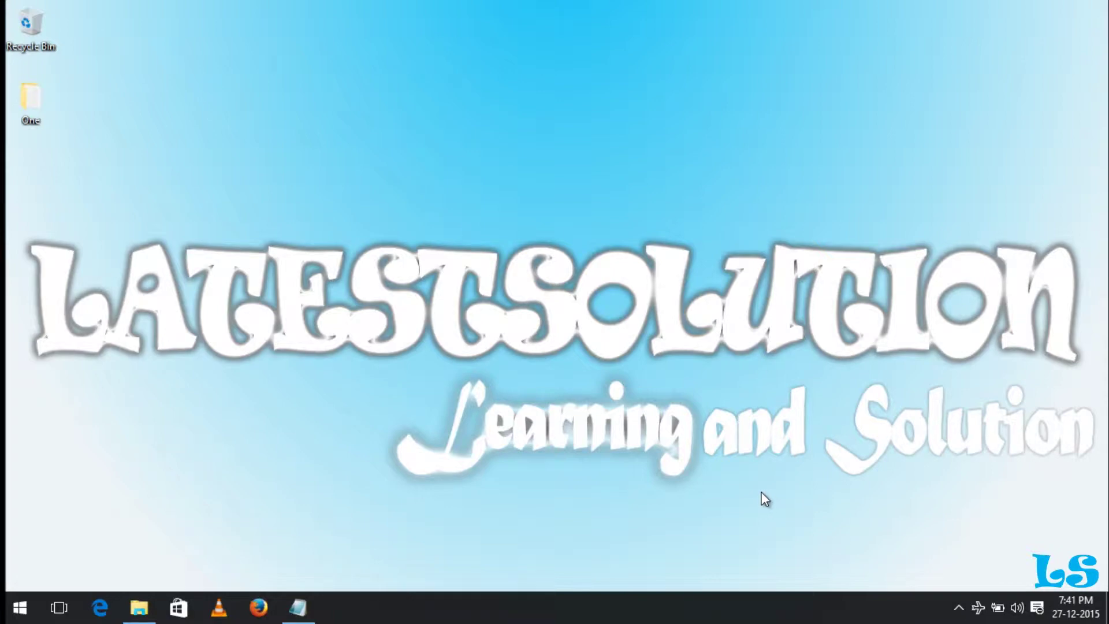
Open the Start menu showing most-used apps and live tiles
key(super)
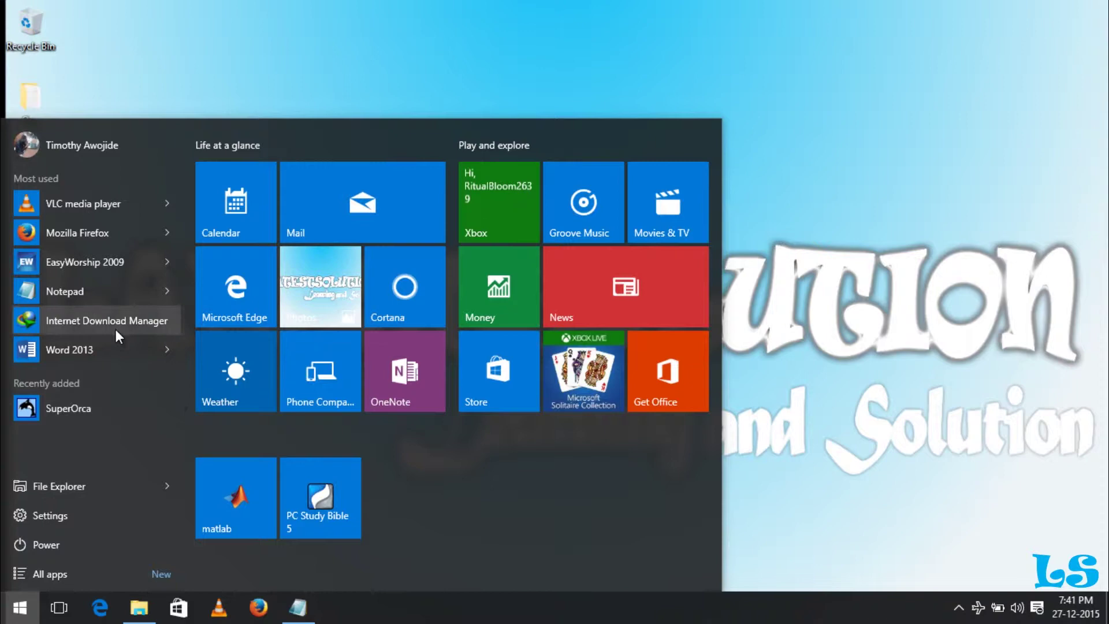
Launch Internet Download Manager, dismiss the clipboard prompt, and list the Programs downloads
click(116, 331)
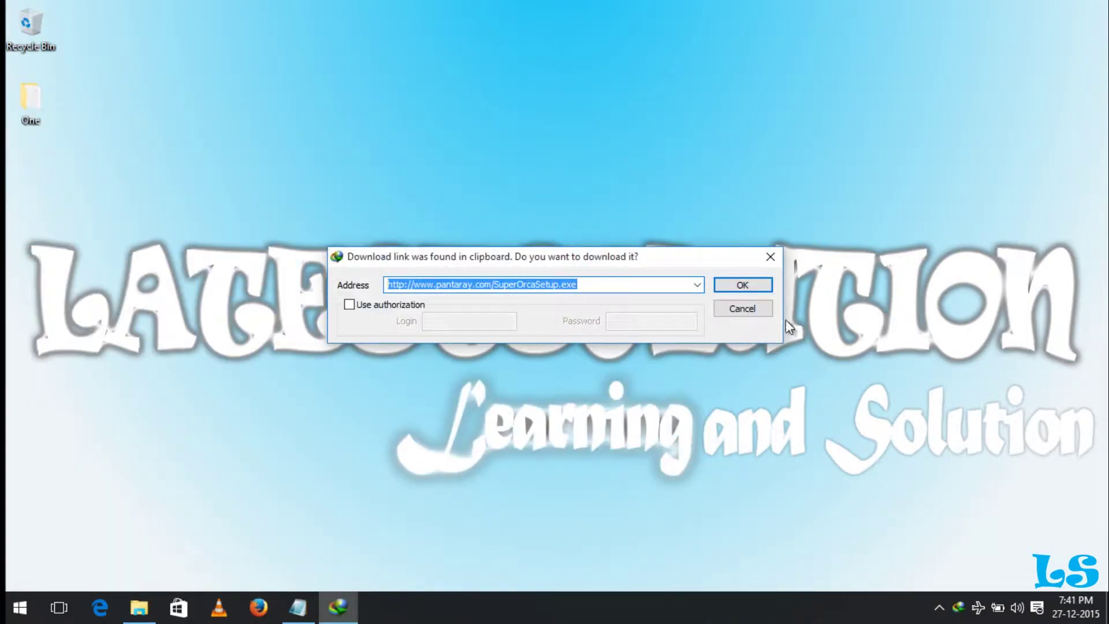
click(758, 314)
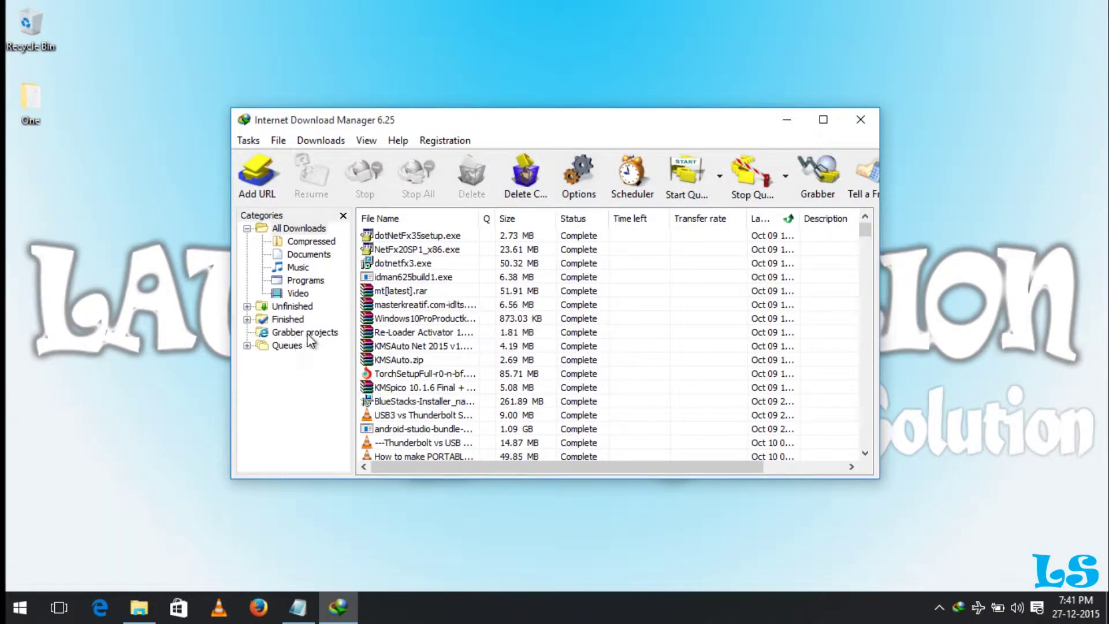
click(308, 281)
click(411, 305)
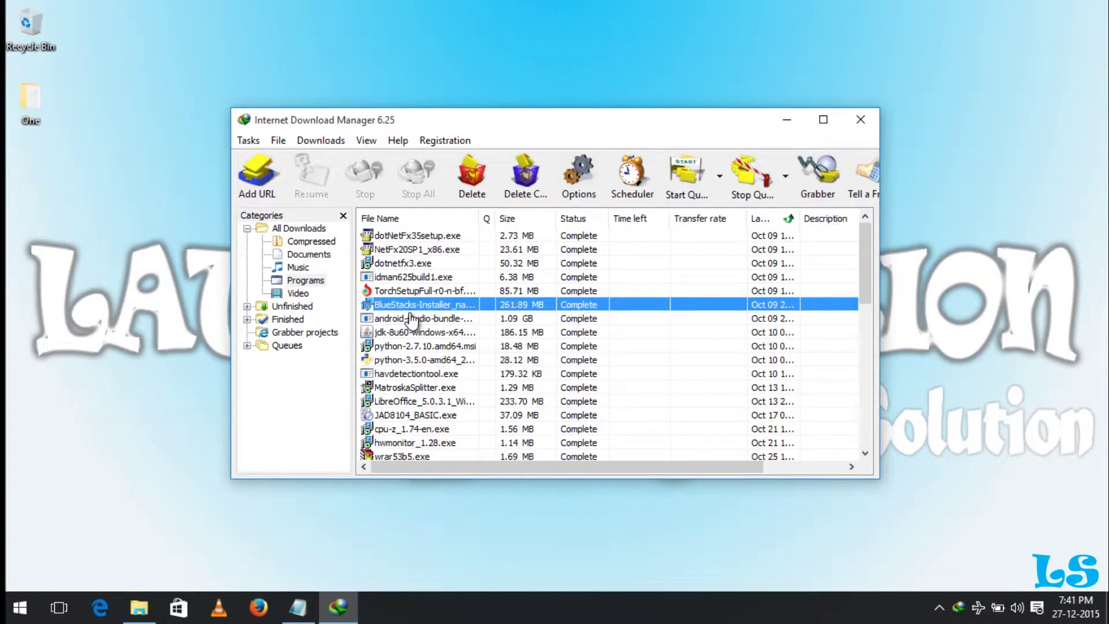
scroll(411, 319, down, 6)
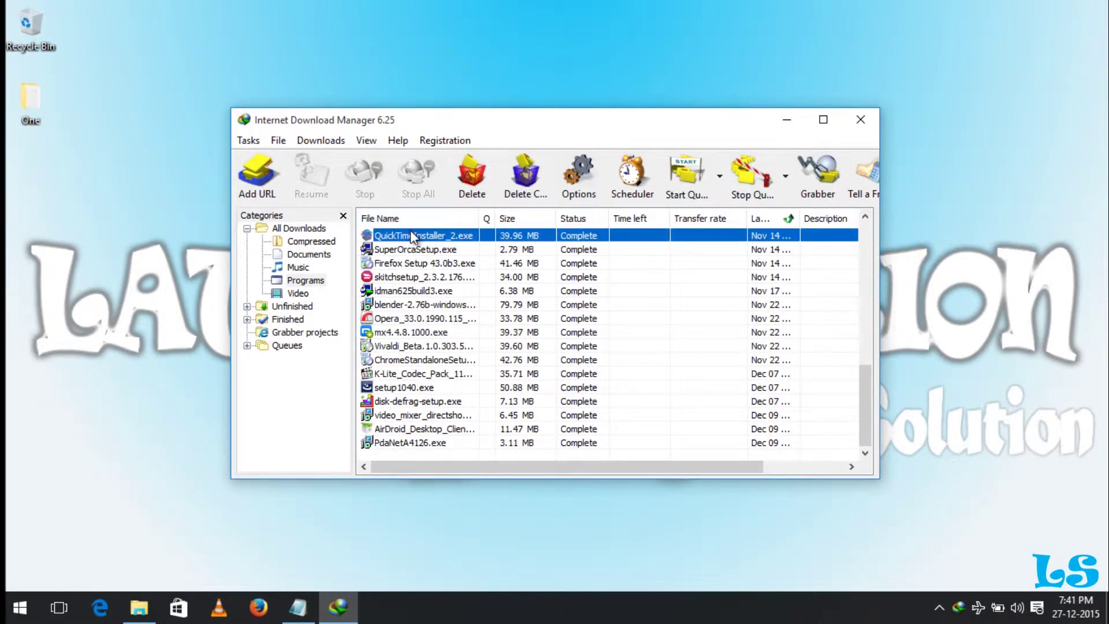
Run QuickTimeInstaller_2.exe, acknowledge the Windows version warning, and exit the failed installer
right_click(410, 234)
click(451, 243)
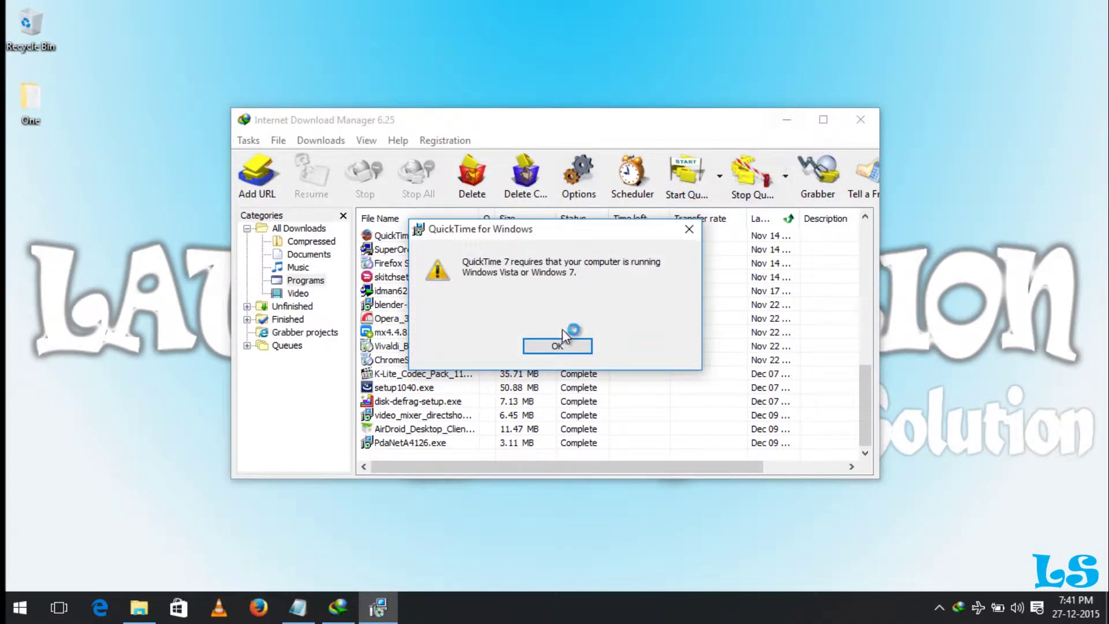
click(785, 120)
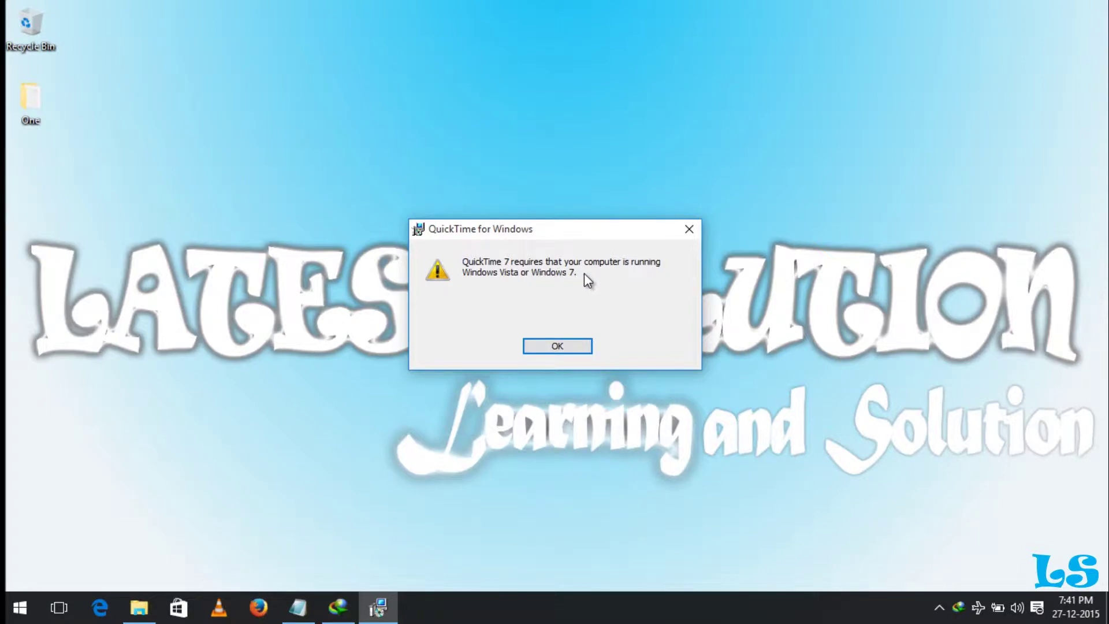
click(558, 343)
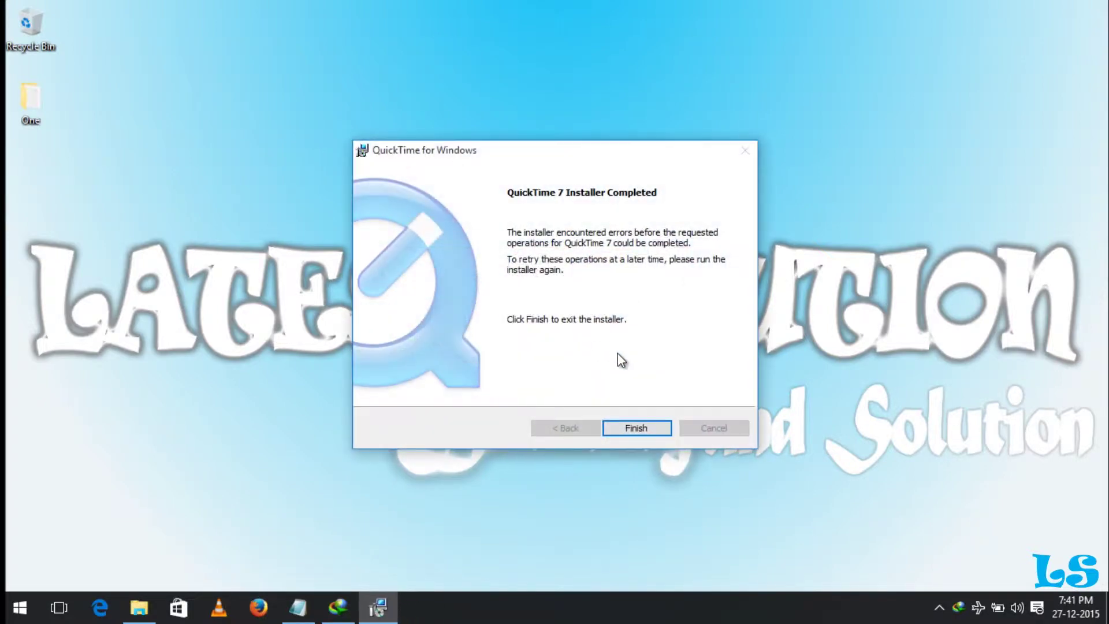
click(630, 430)
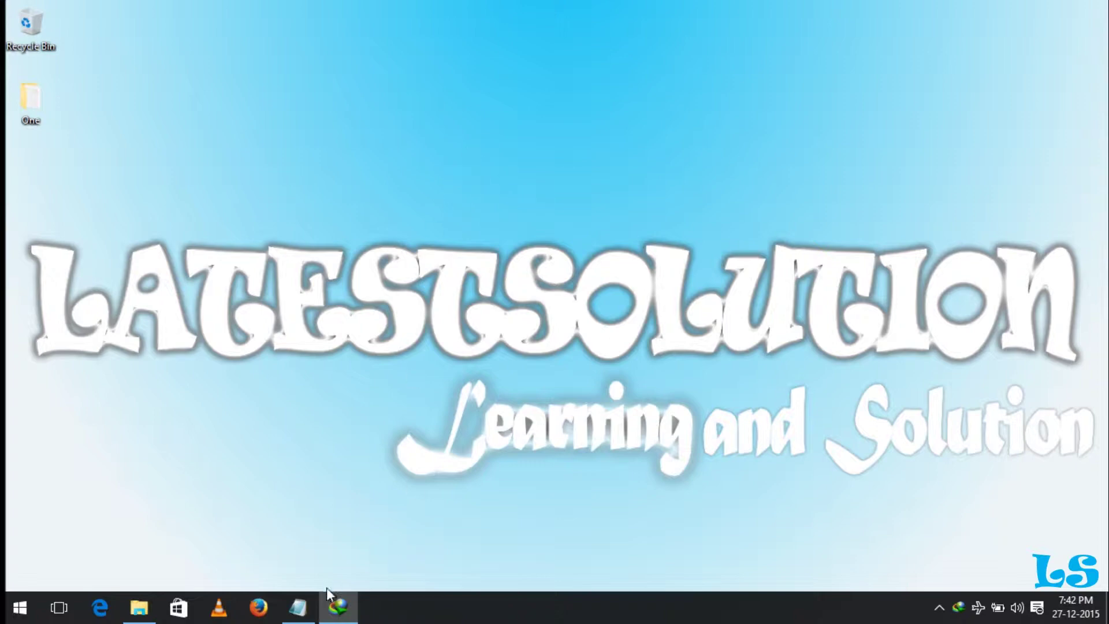
click(298, 606)
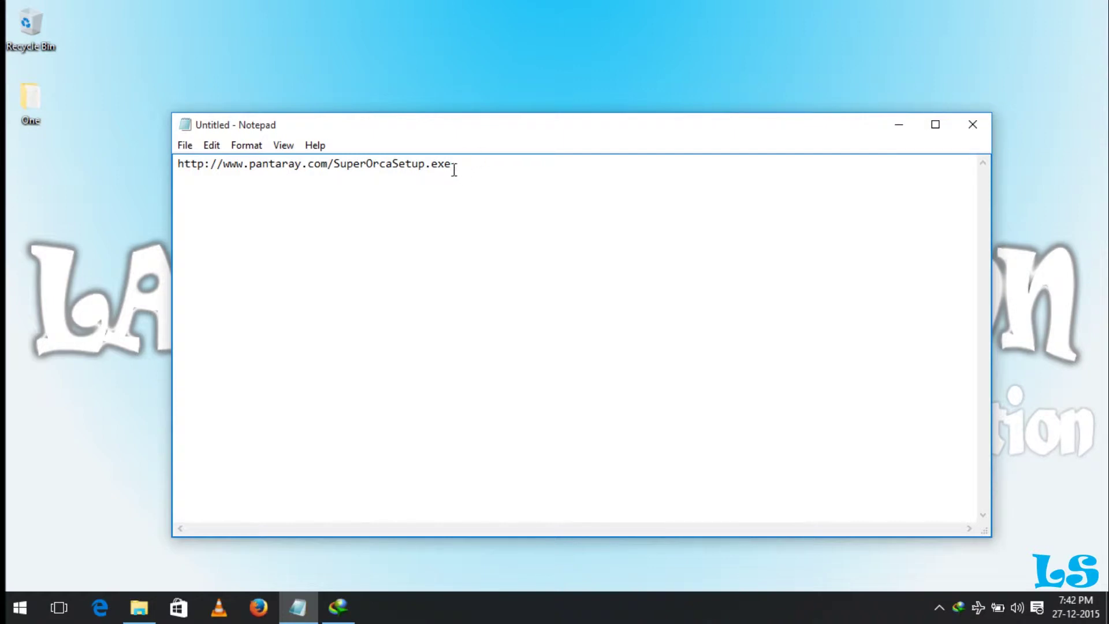
drag(454, 167, 182, 169)
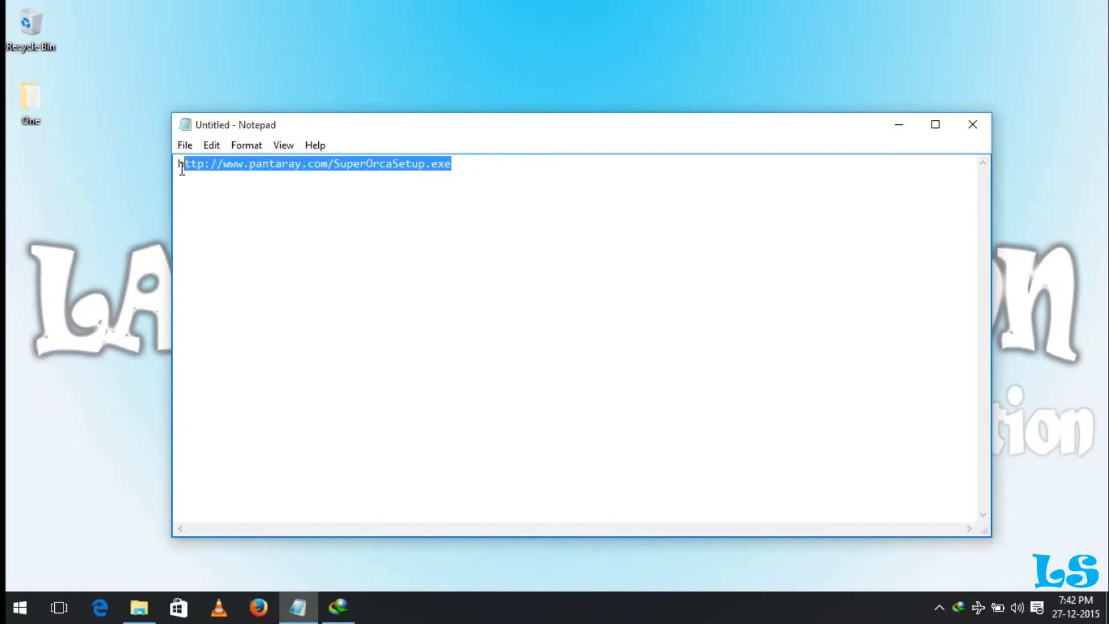
click(278, 207)
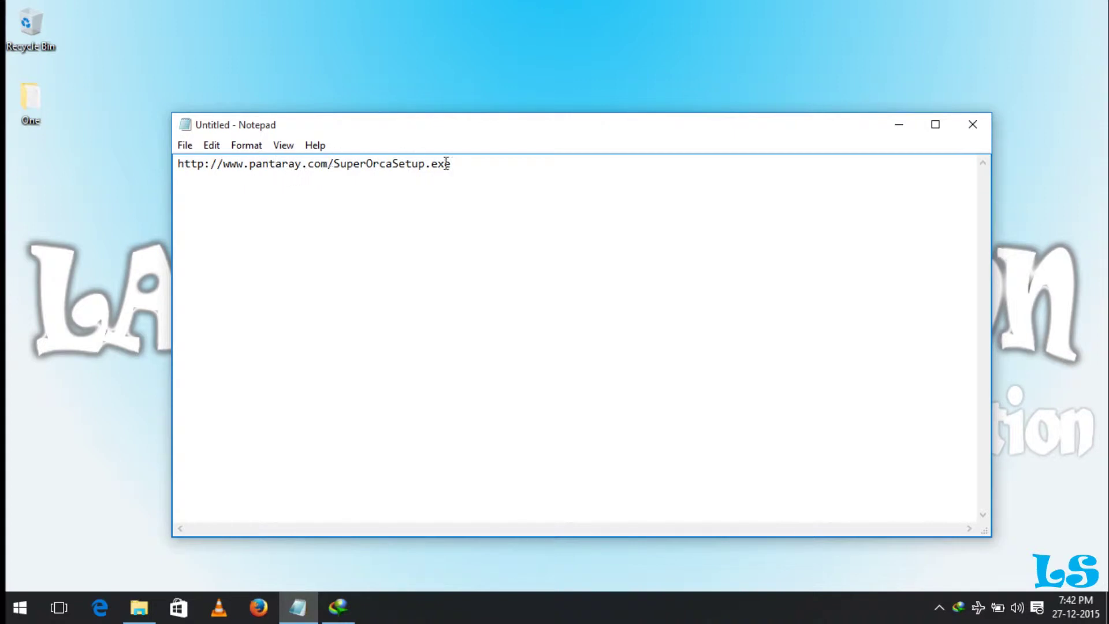
drag(461, 168, 164, 169)
click(284, 195)
Find SuperOrcaSetup.exe in the download manager's Programs list and run it
click(338, 607)
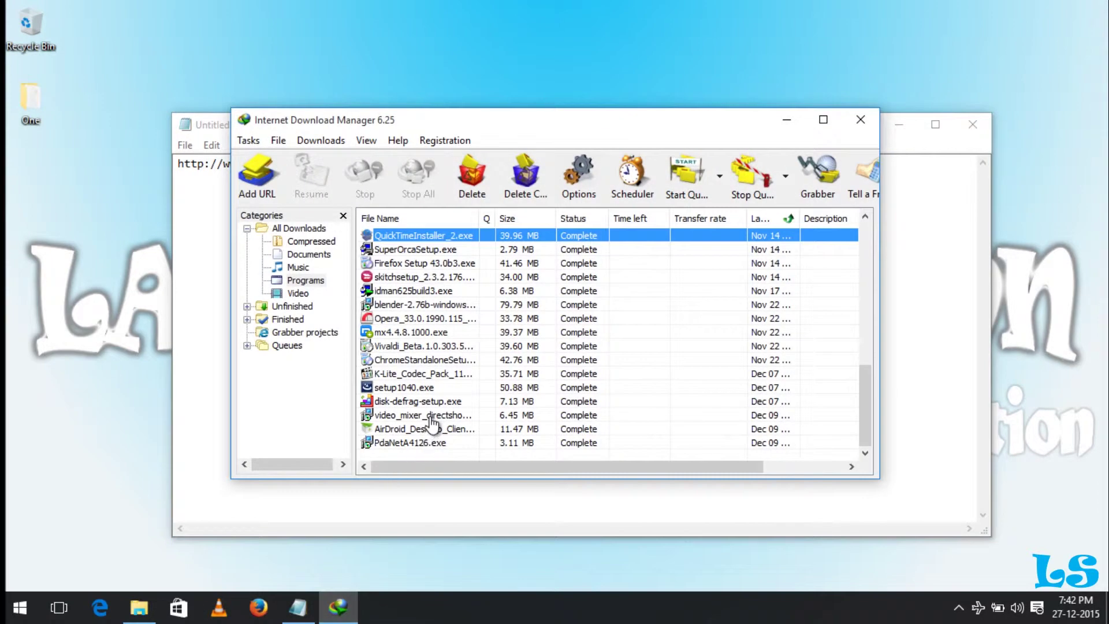
click(428, 390)
key(Home)
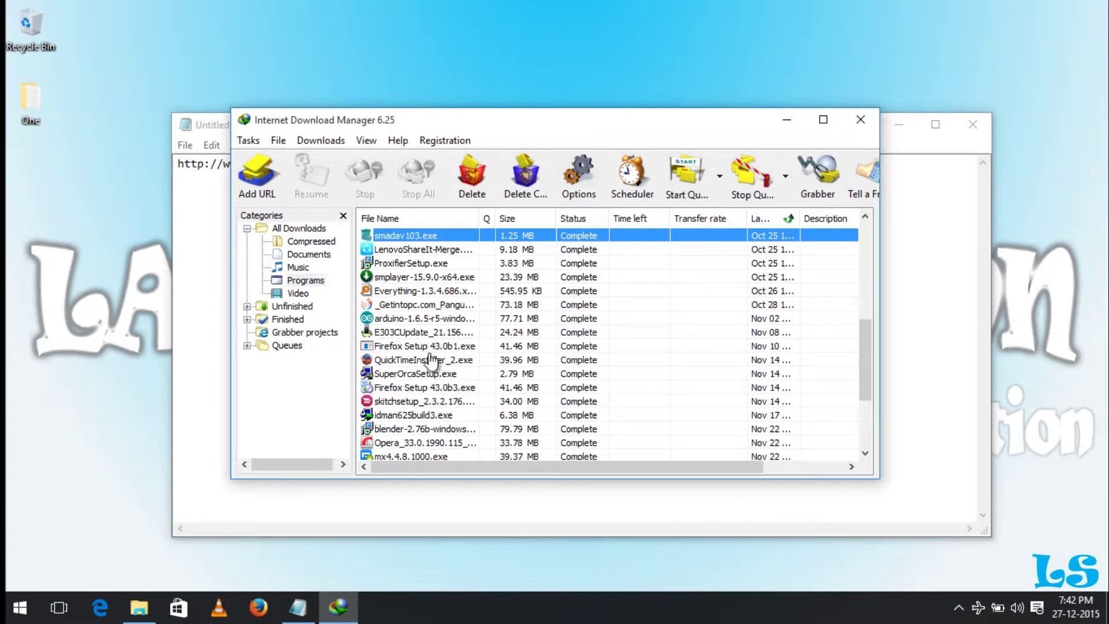
key(Down)
key(Down)
key(Down)
key(Down)
key(Down)
key(Down)
key(Down)
key(Down)
key(Down)
key(Down)
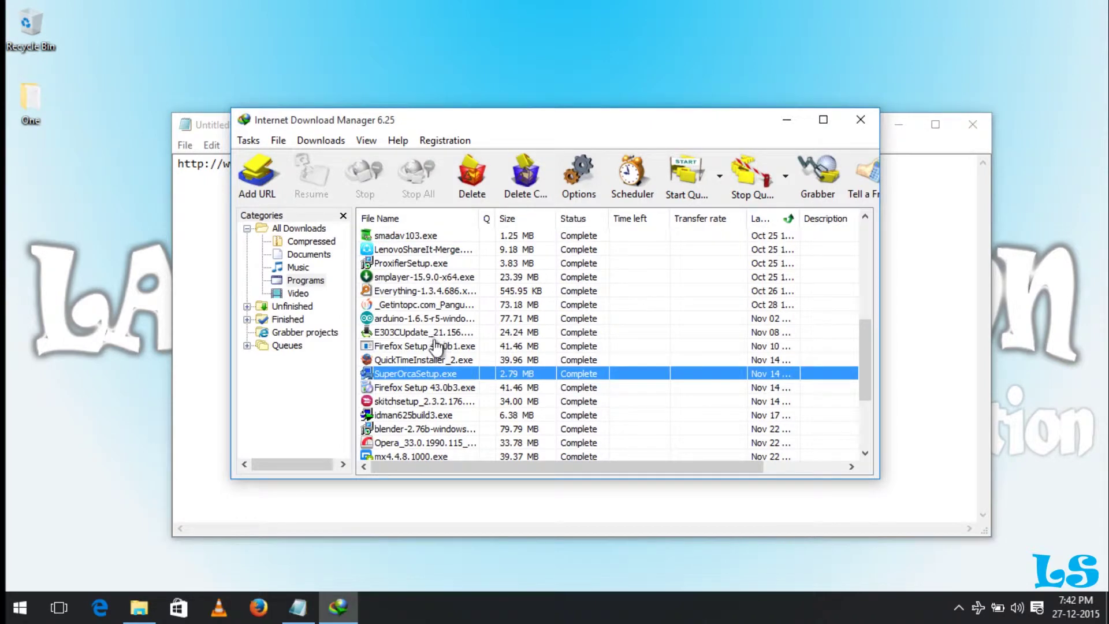
right_click(435, 373)
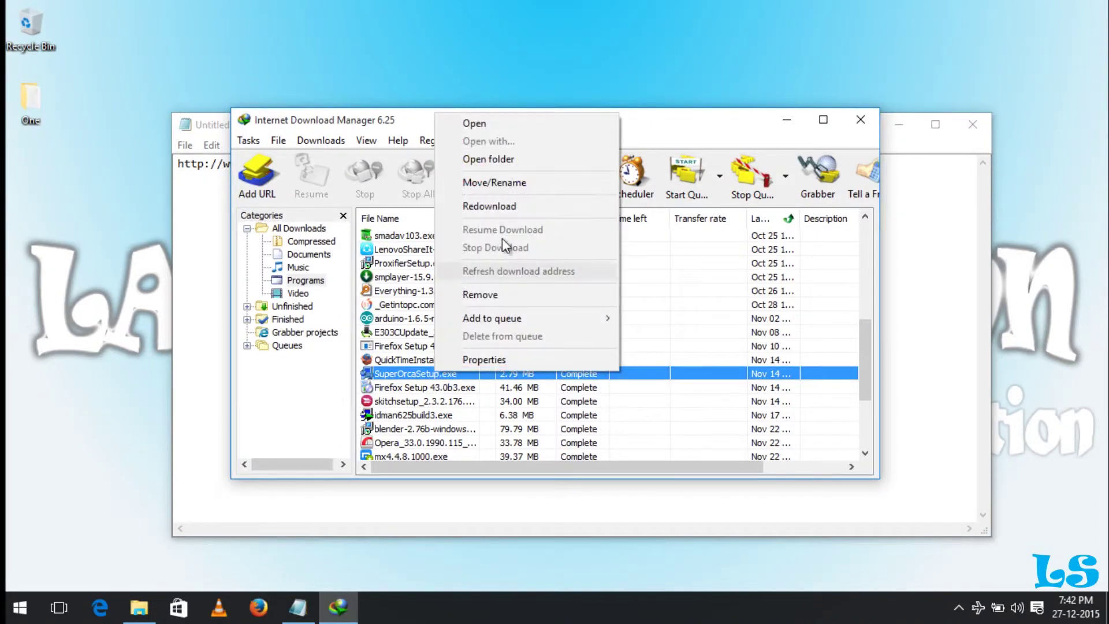
click(504, 159)
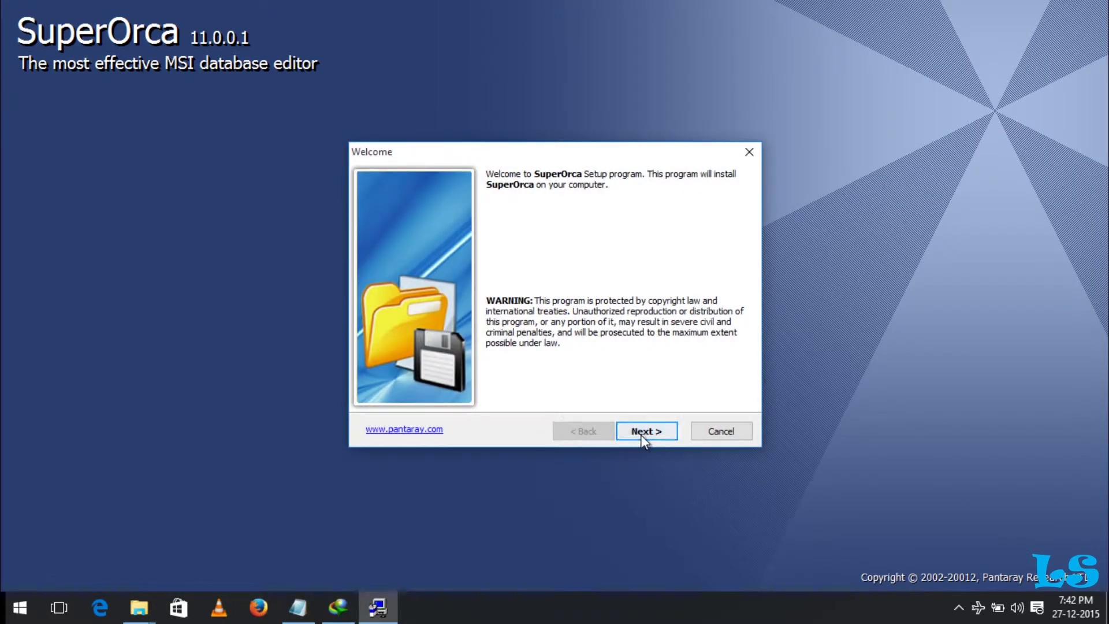
Accept the SuperOrca license and set the install folder to D:\Program Files (x86)\Pantaray
click(640, 434)
click(490, 384)
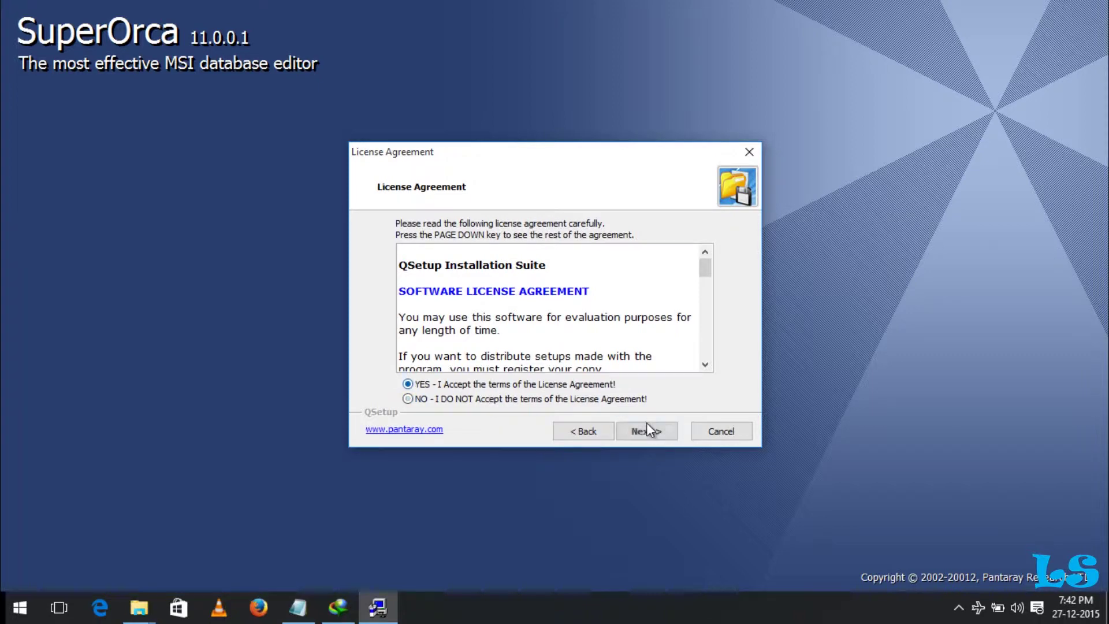
click(647, 432)
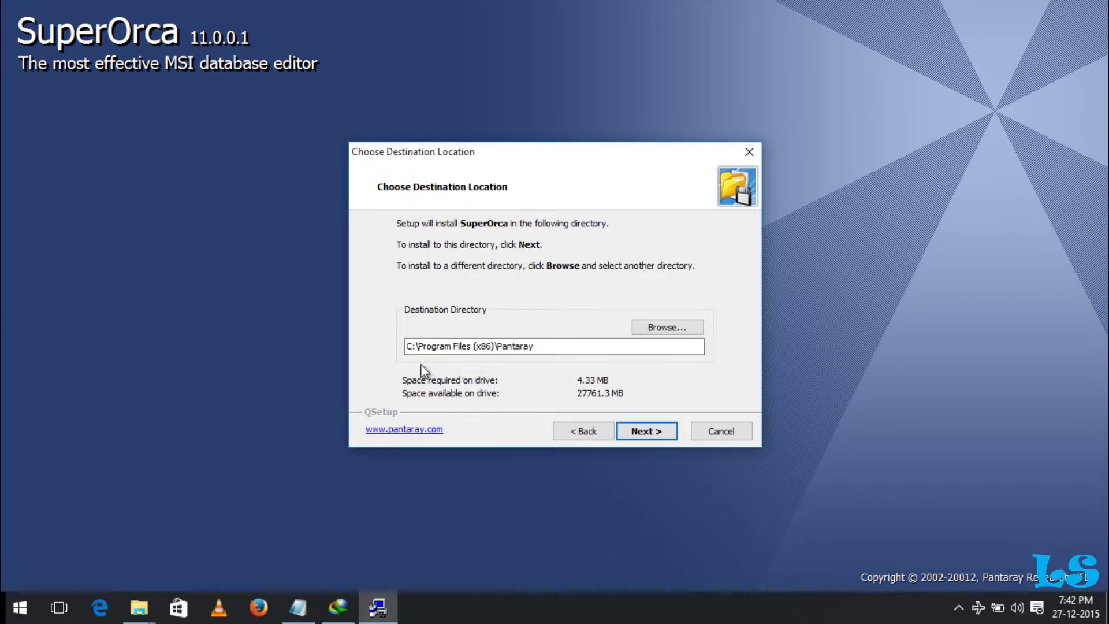
click(414, 345)
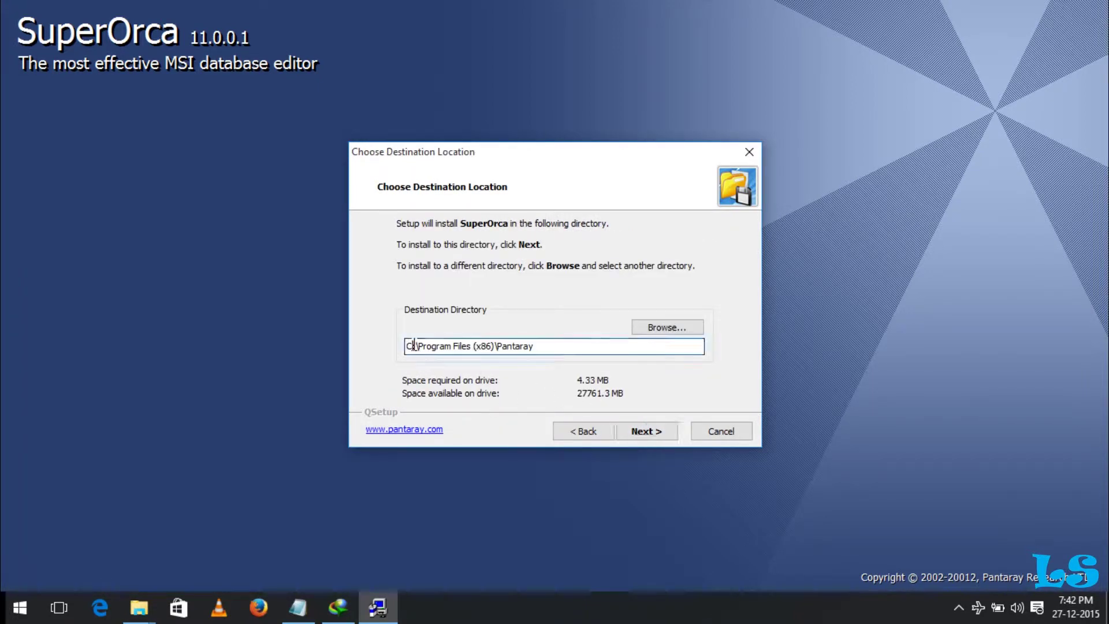
key(BackSpace)
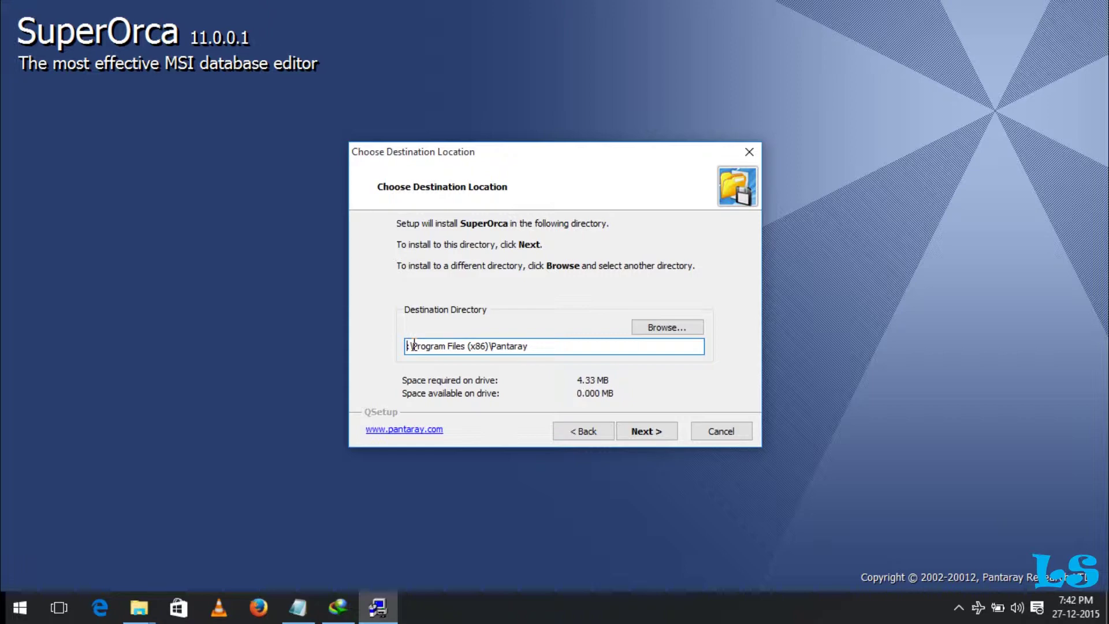
text(D)
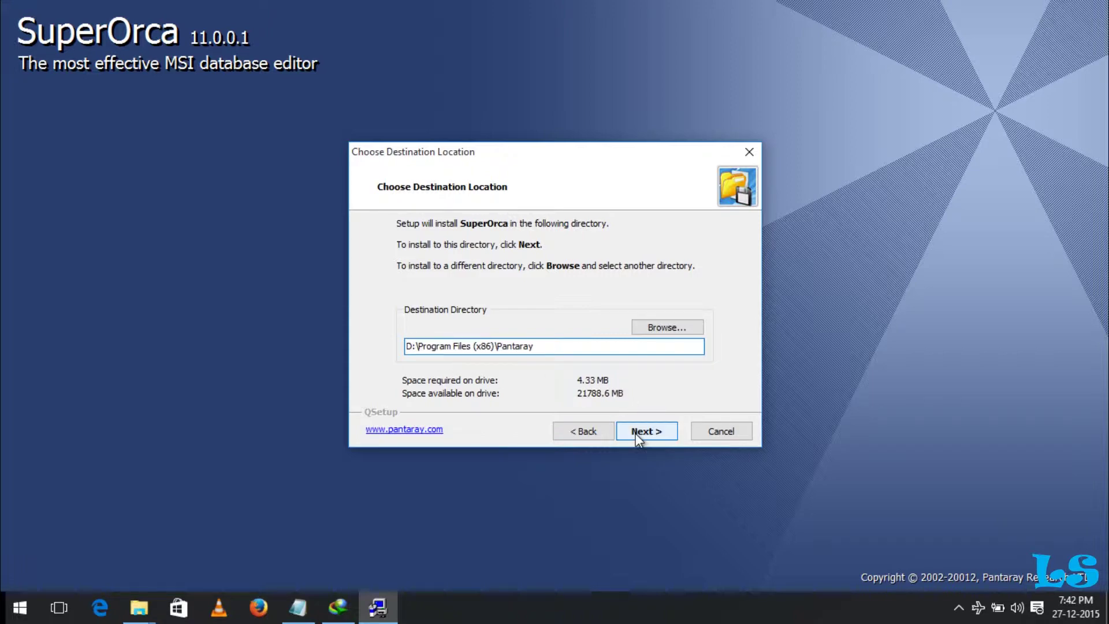
click(636, 433)
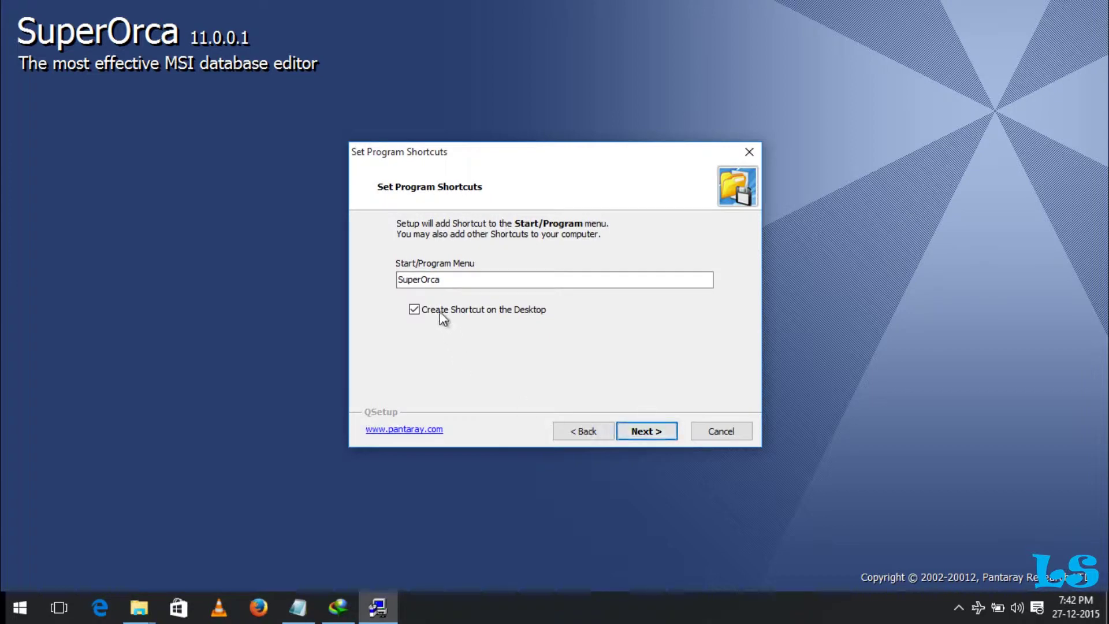
Keep the desktop shortcut, start the installation, and bring the download manager forward
click(641, 432)
click(641, 431)
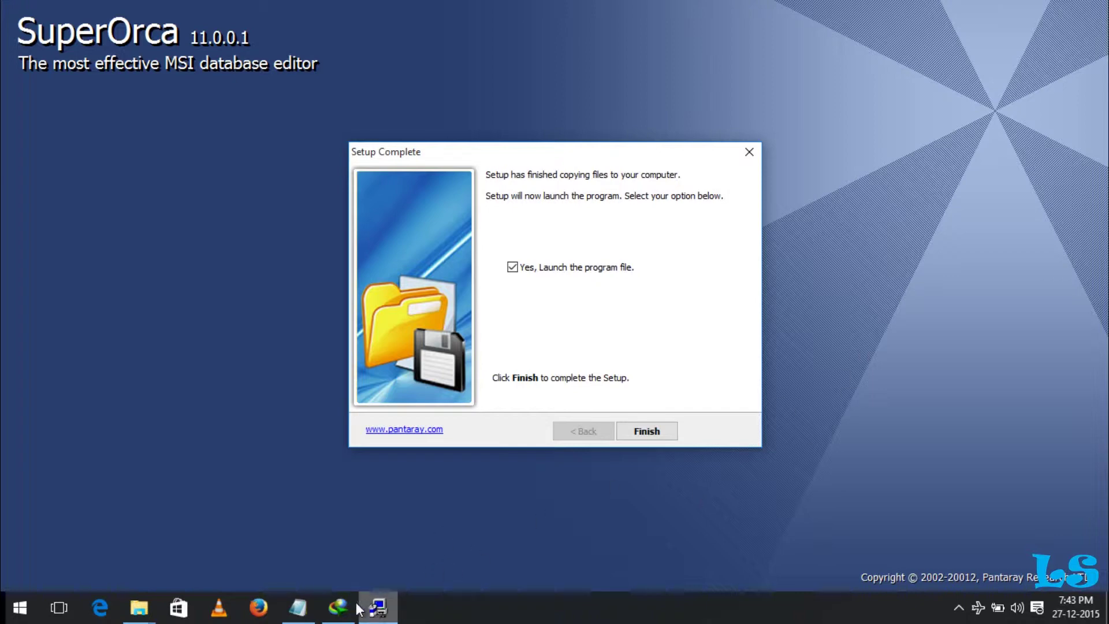
click(338, 607)
Open QuickTimeInstaller_2's containing folder and view its file properties (39.9 MB application)
click(408, 360)
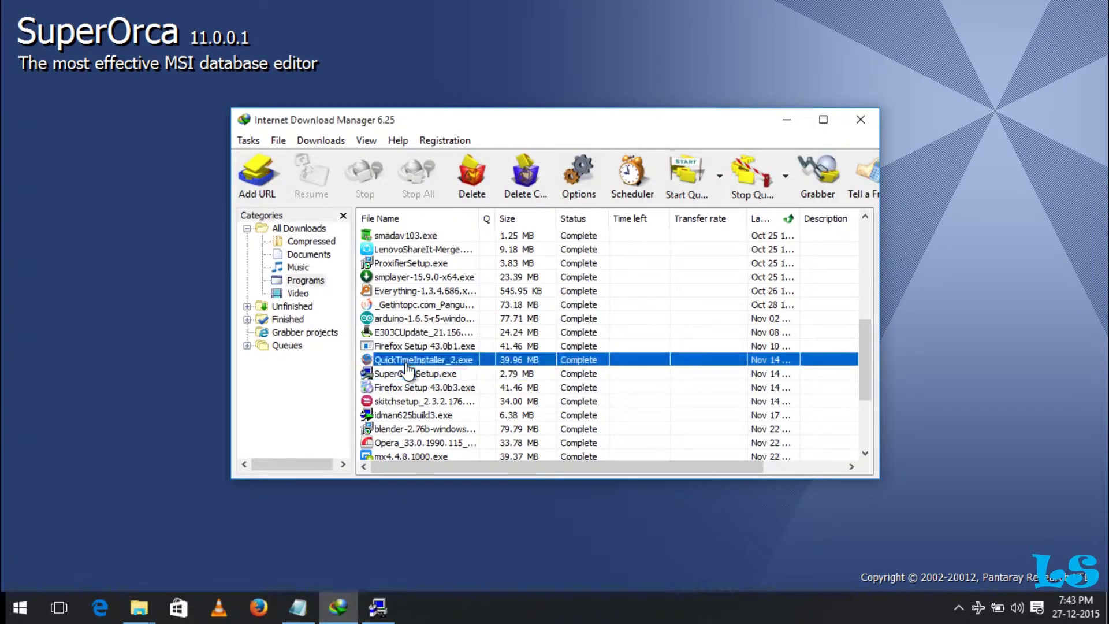
right_click(407, 365)
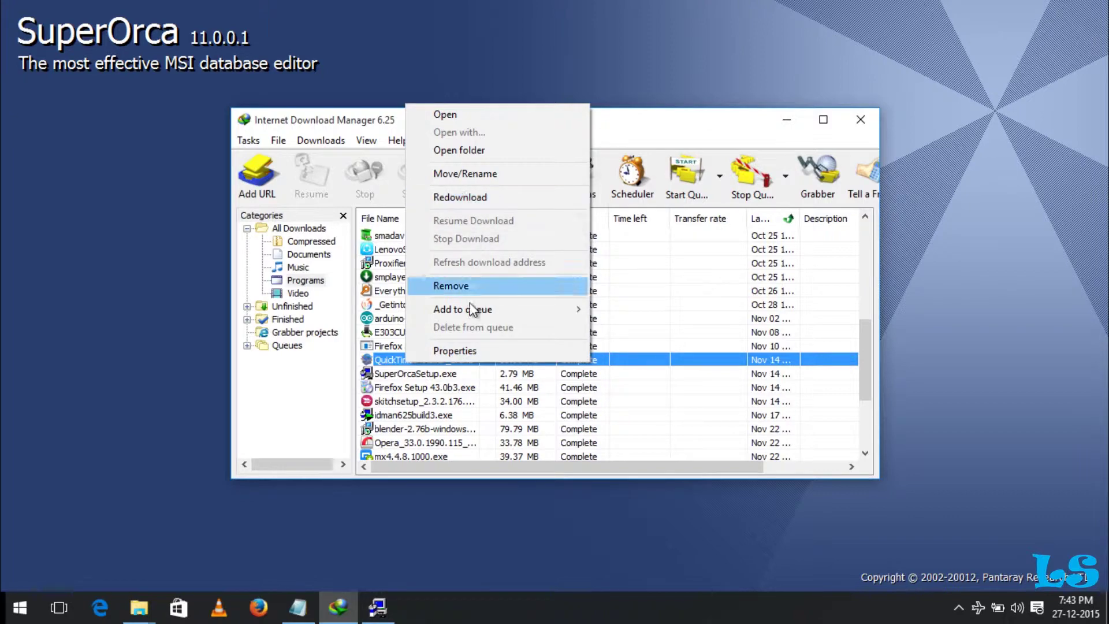
click(448, 153)
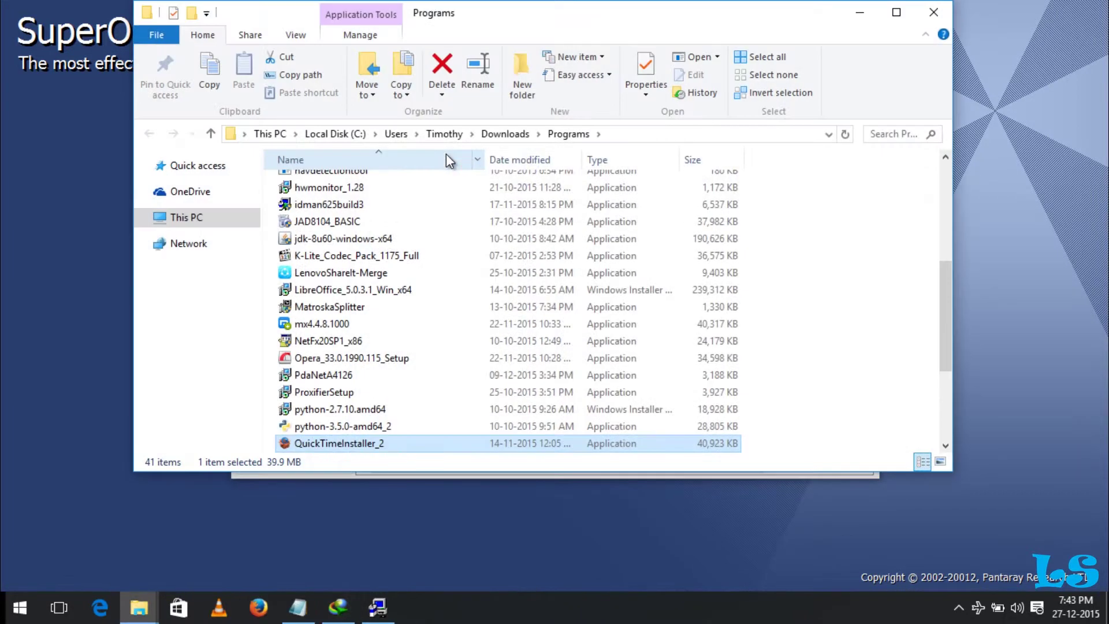
right_click(356, 443)
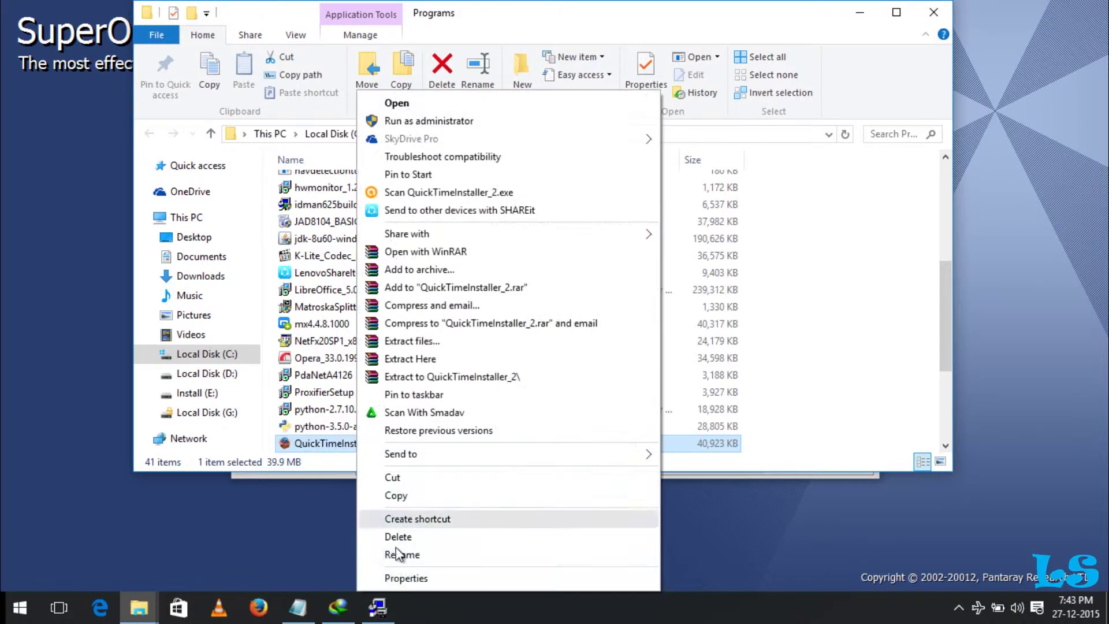
click(407, 577)
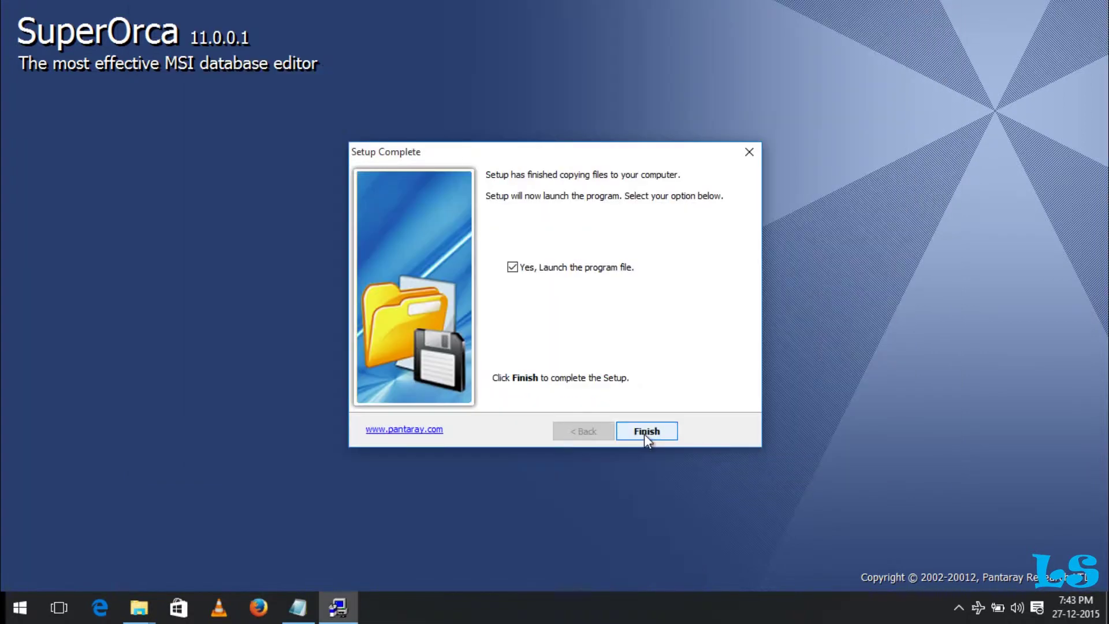
Finish the SuperOrca installation and minimise the SuperOrca and Explorer windows
click(643, 434)
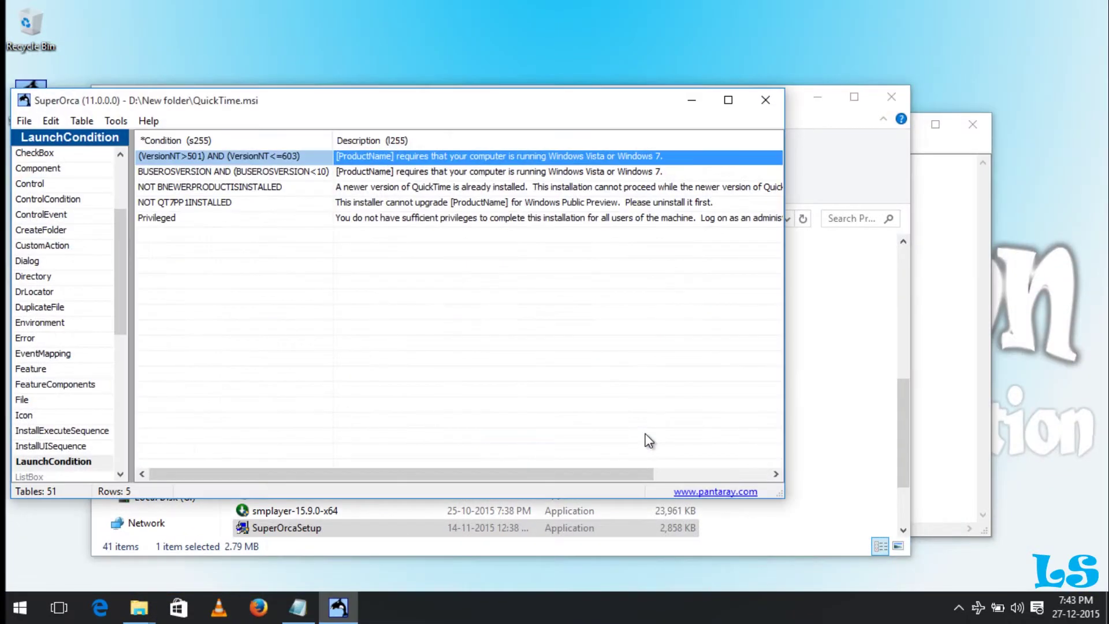
drag(235, 101, 647, 116)
click(437, 135)
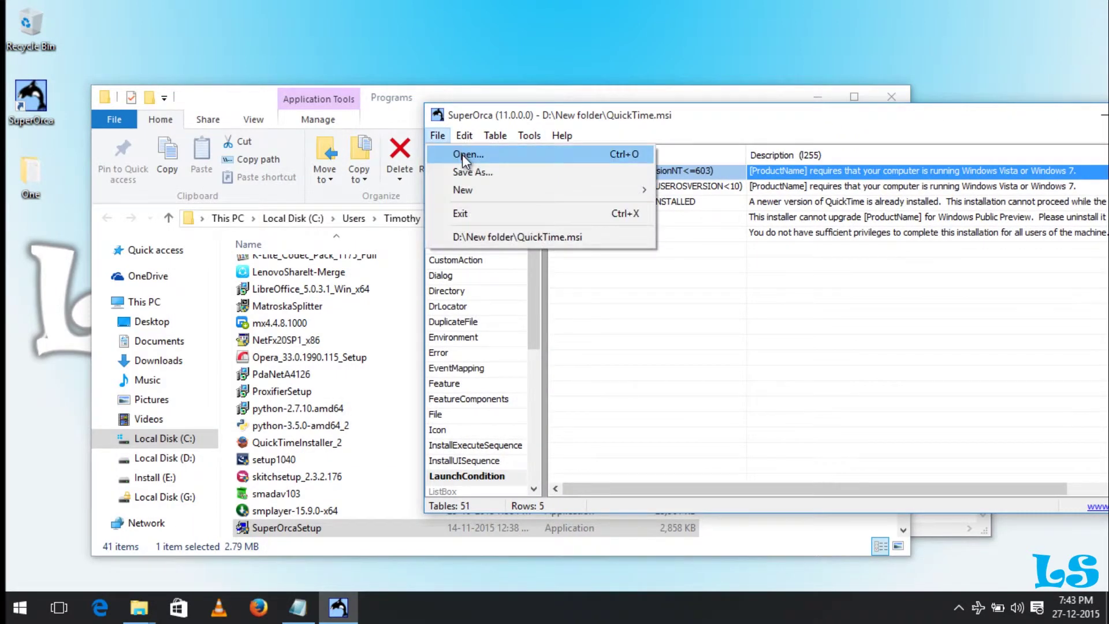
click(598, 297)
drag(716, 125, 524, 127)
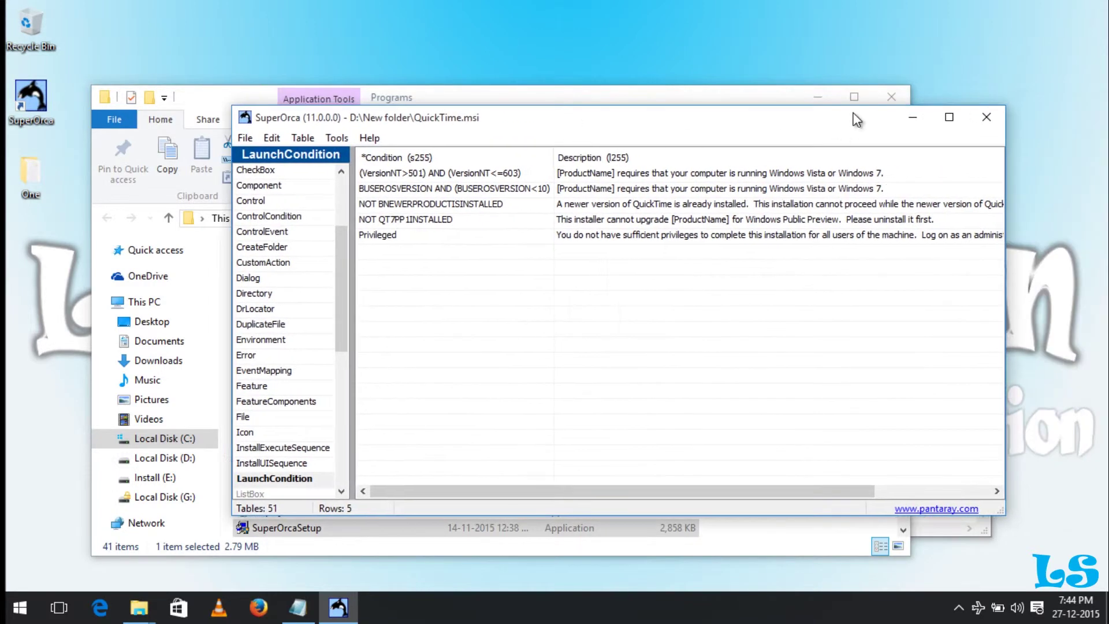
click(911, 117)
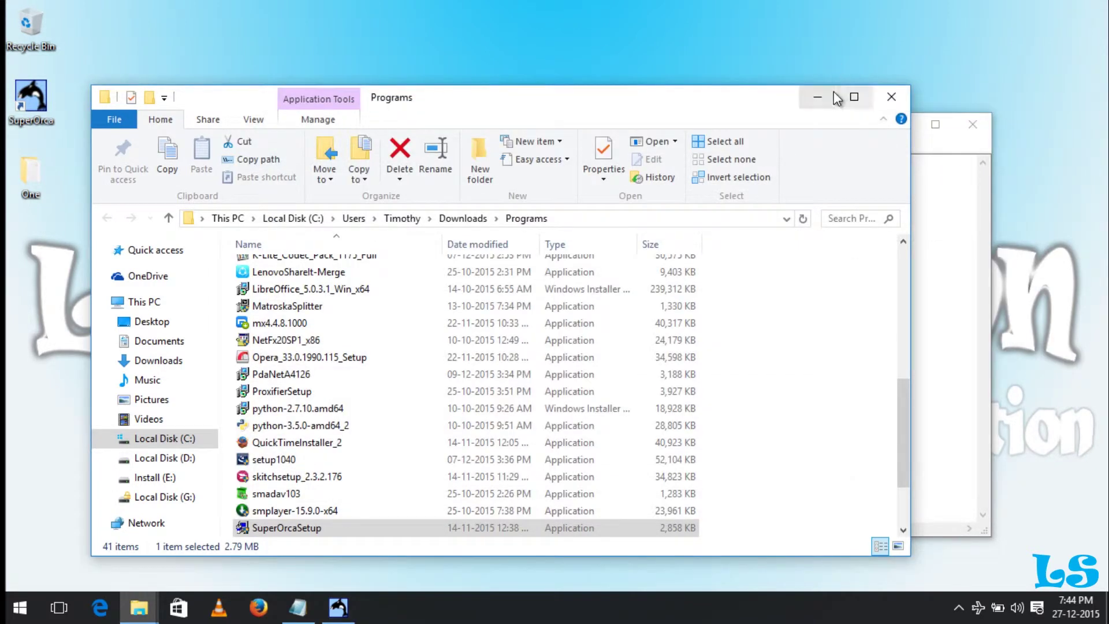
click(816, 97)
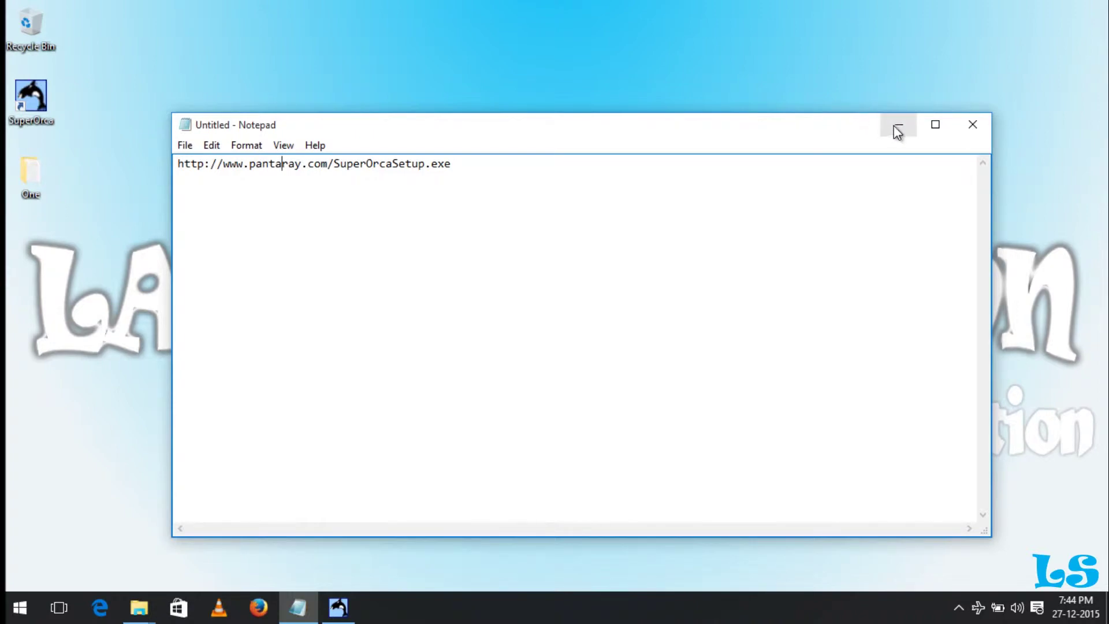
Minimise Notepad and open QuickTimeInstaller_2's folder from the tray's download manager
click(896, 125)
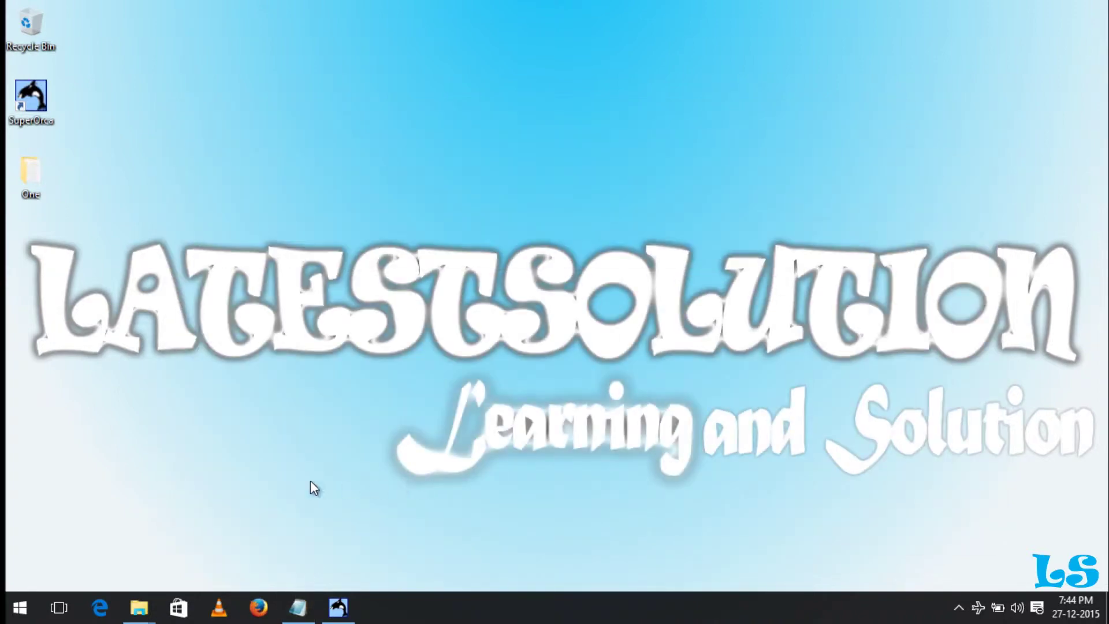
click(959, 607)
click(958, 576)
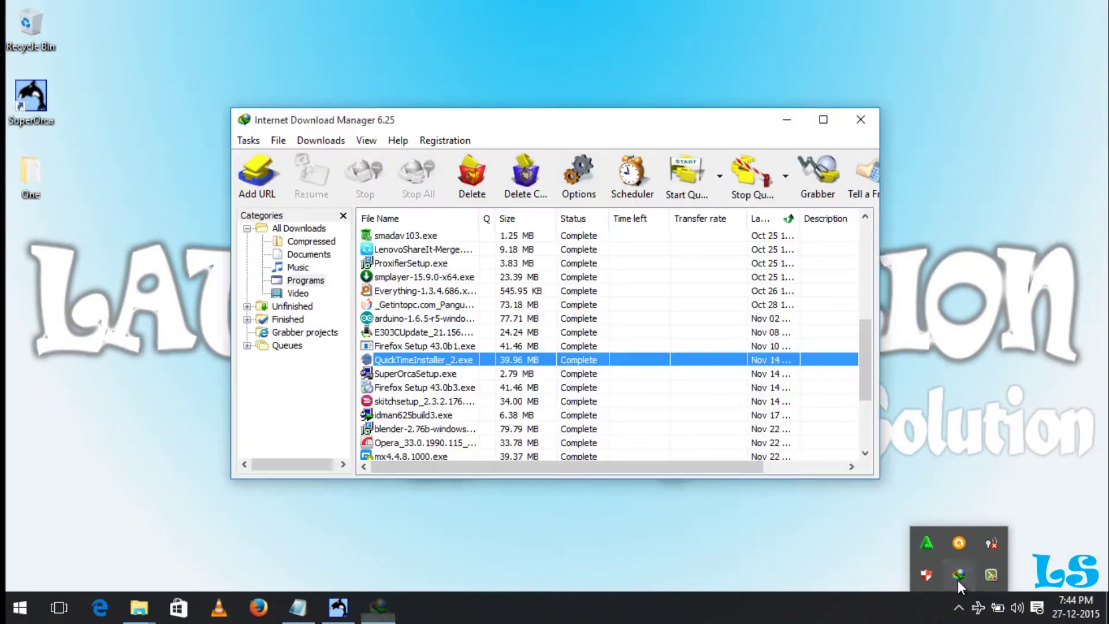
right_click(420, 359)
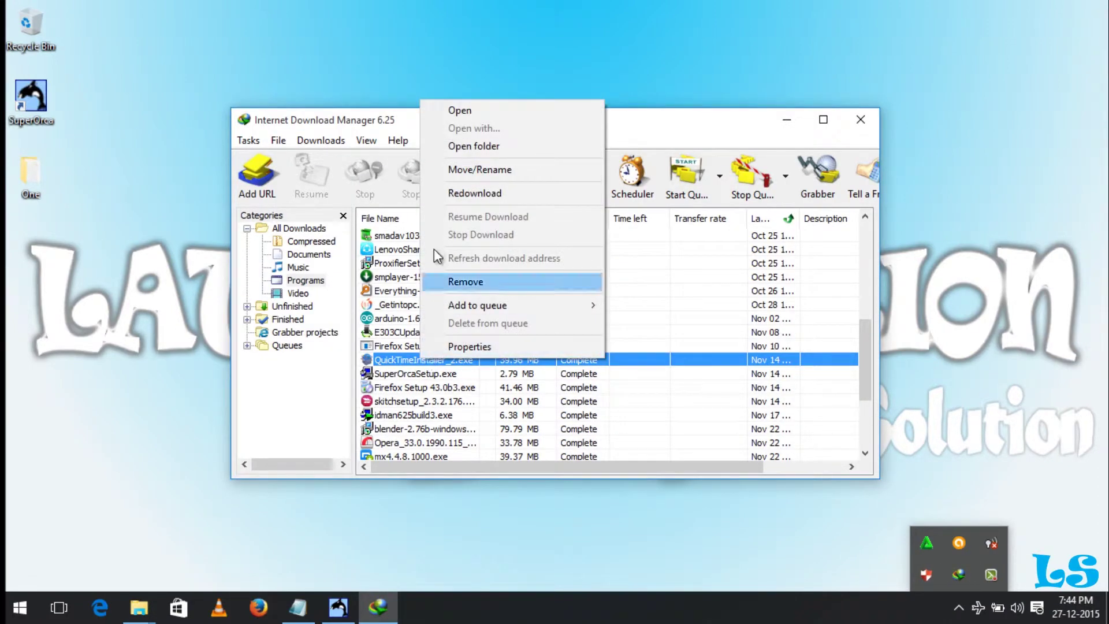
click(478, 146)
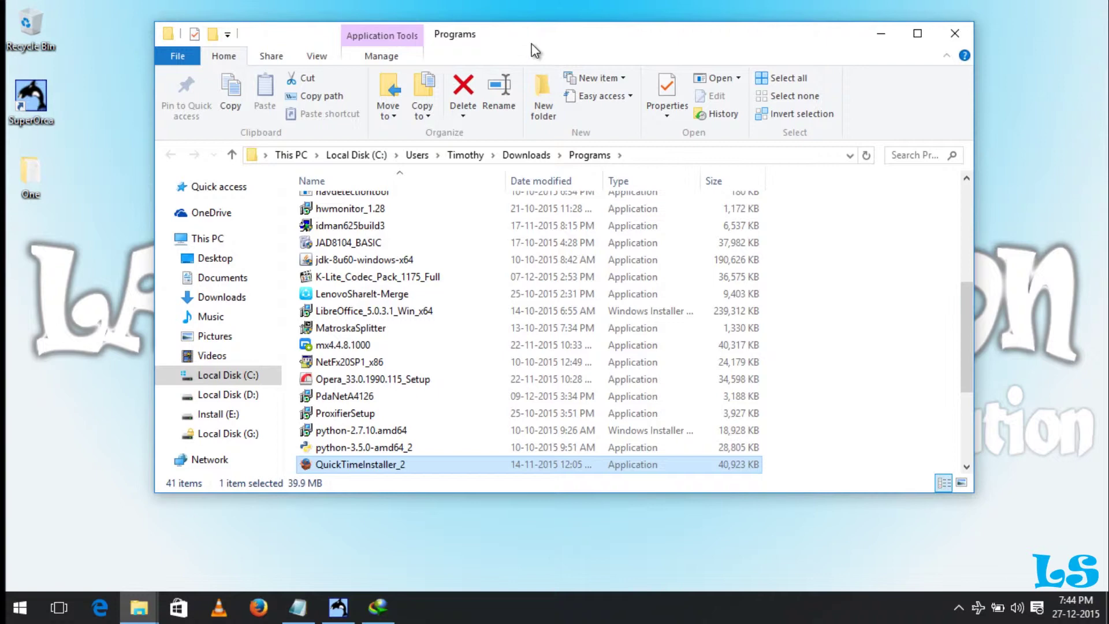
Drag QuickTimeInstaller_2 out of Downloads\Programs onto the desktop
drag(532, 46, 653, 51)
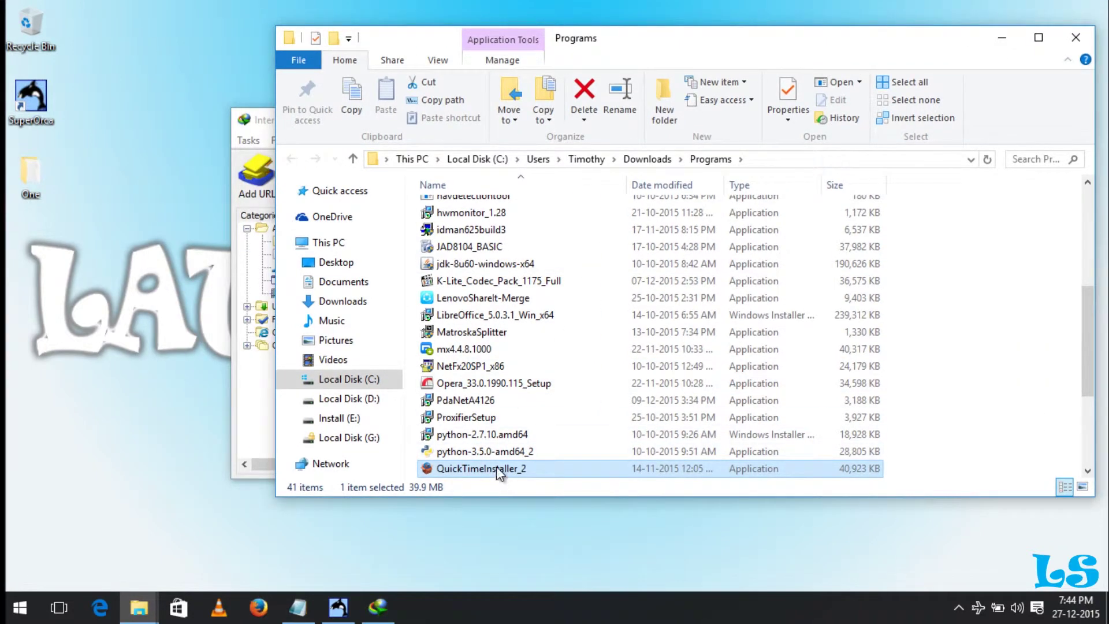
drag(496, 466, 73, 293)
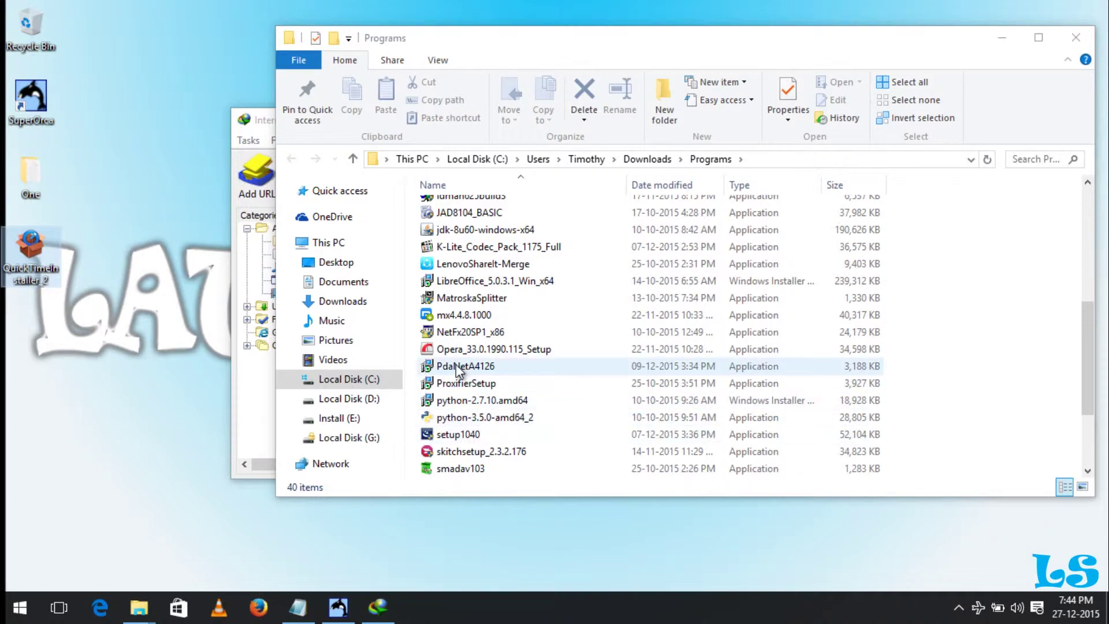
click(1003, 36)
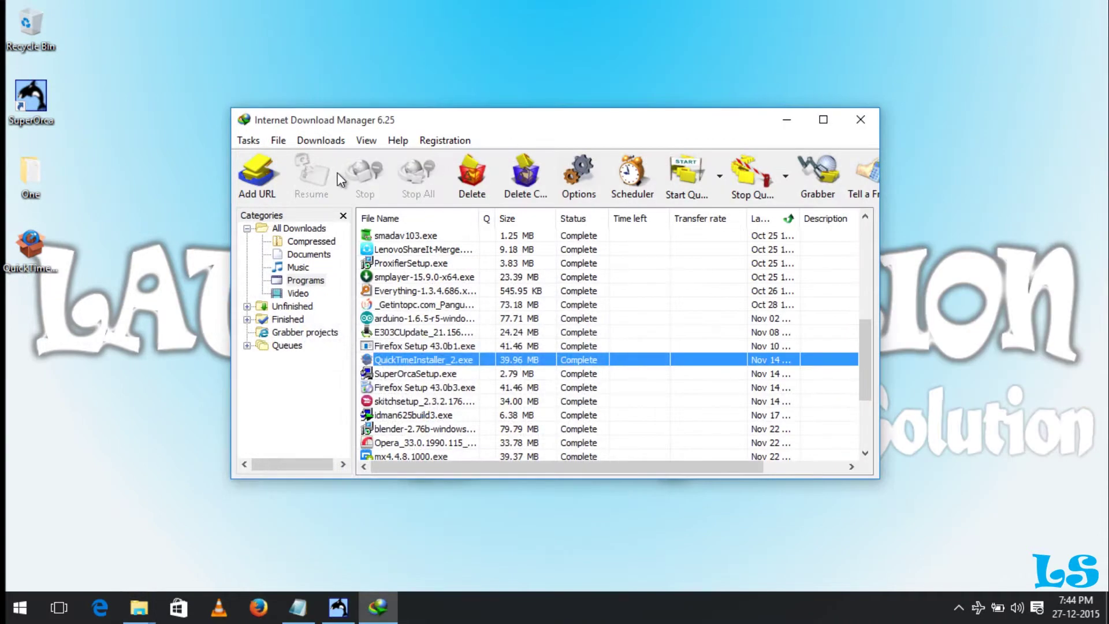
right_click(107, 293)
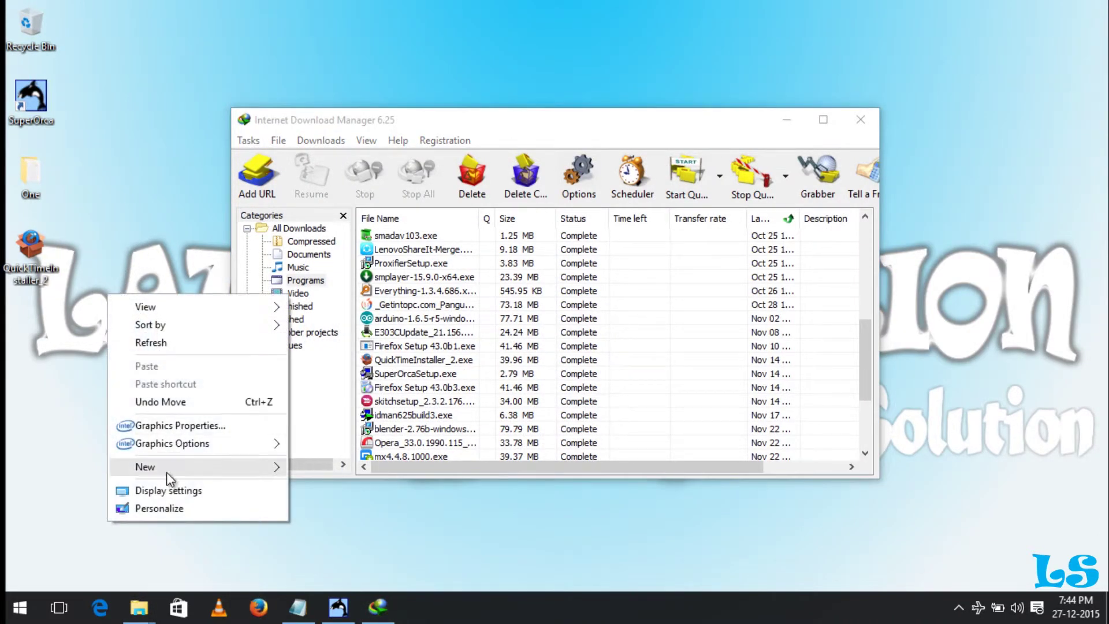
Create a New folder on the desktop, move the QuickTime installer into it, and open it
mouse_move(152, 472)
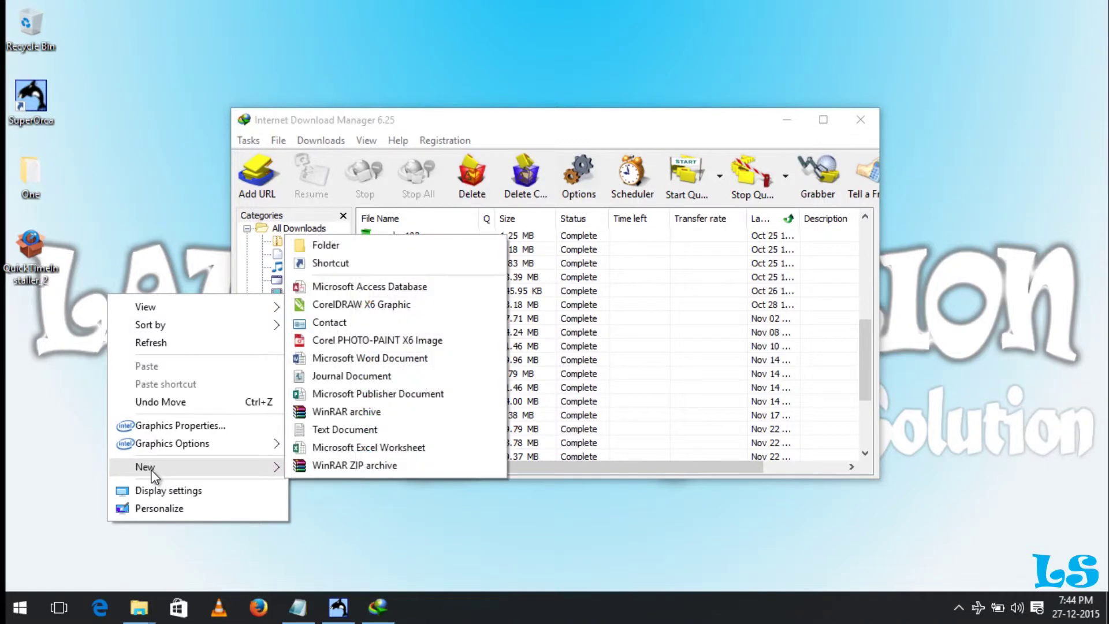
click(323, 245)
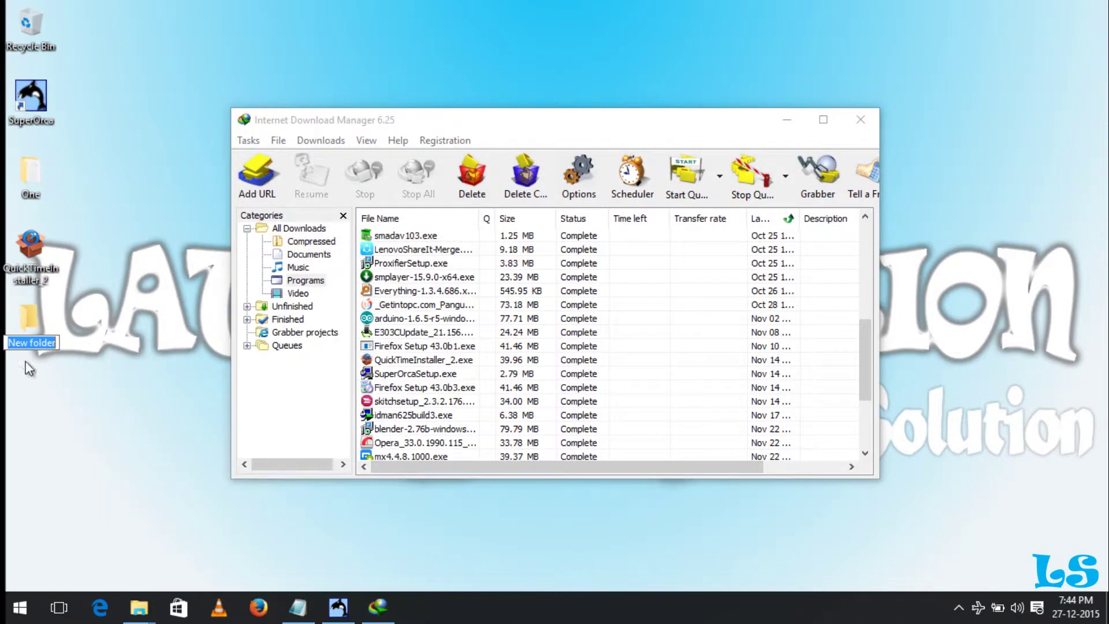
click(861, 120)
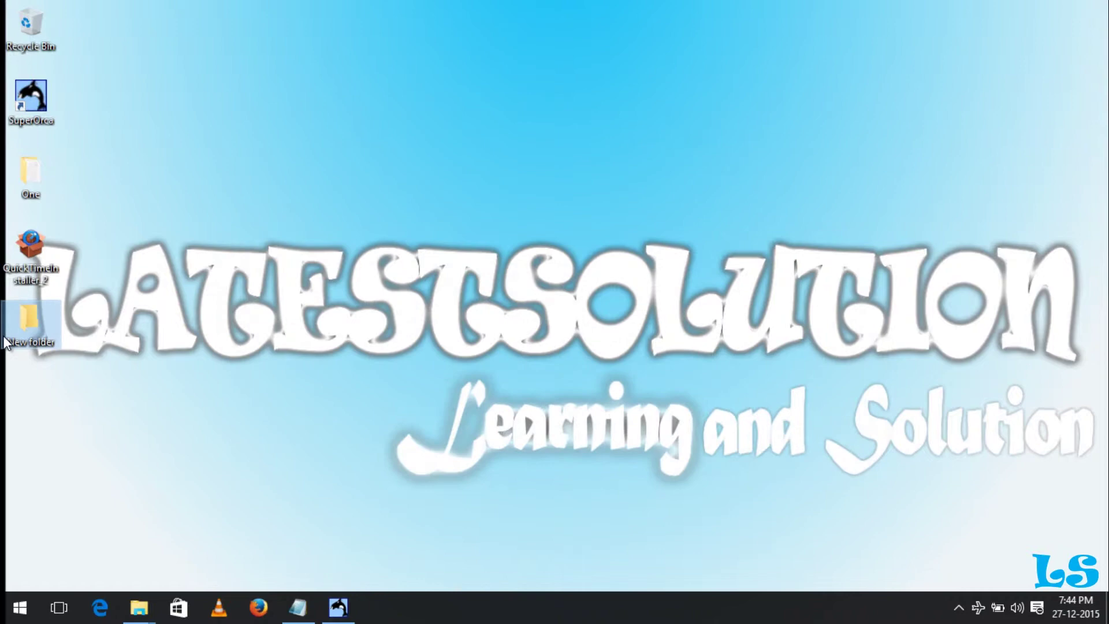
drag(37, 253, 23, 330)
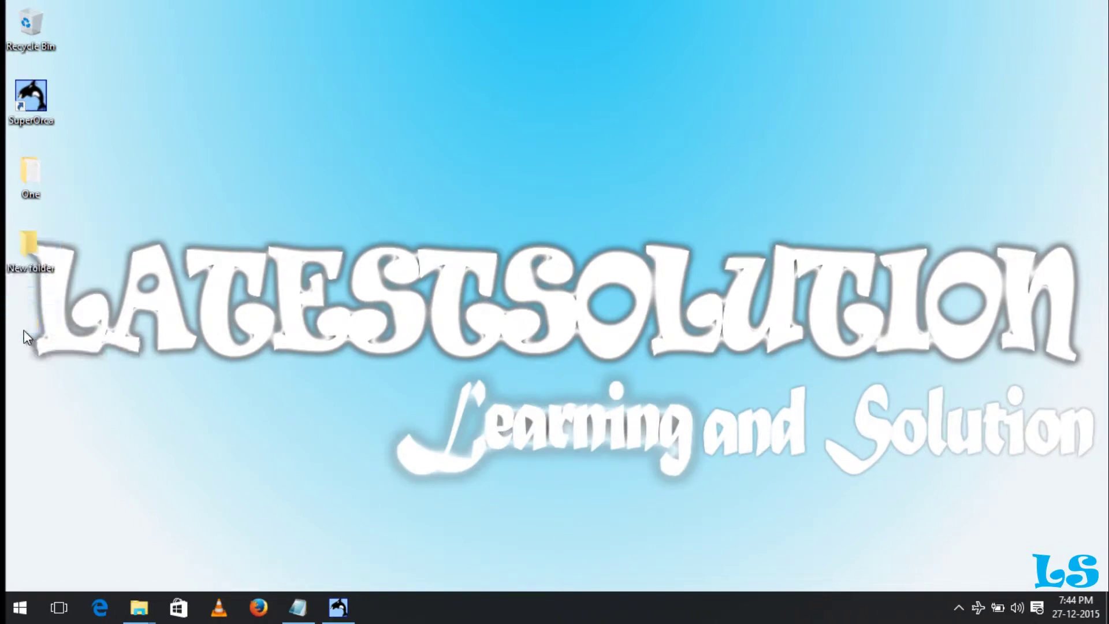
double_click(27, 264)
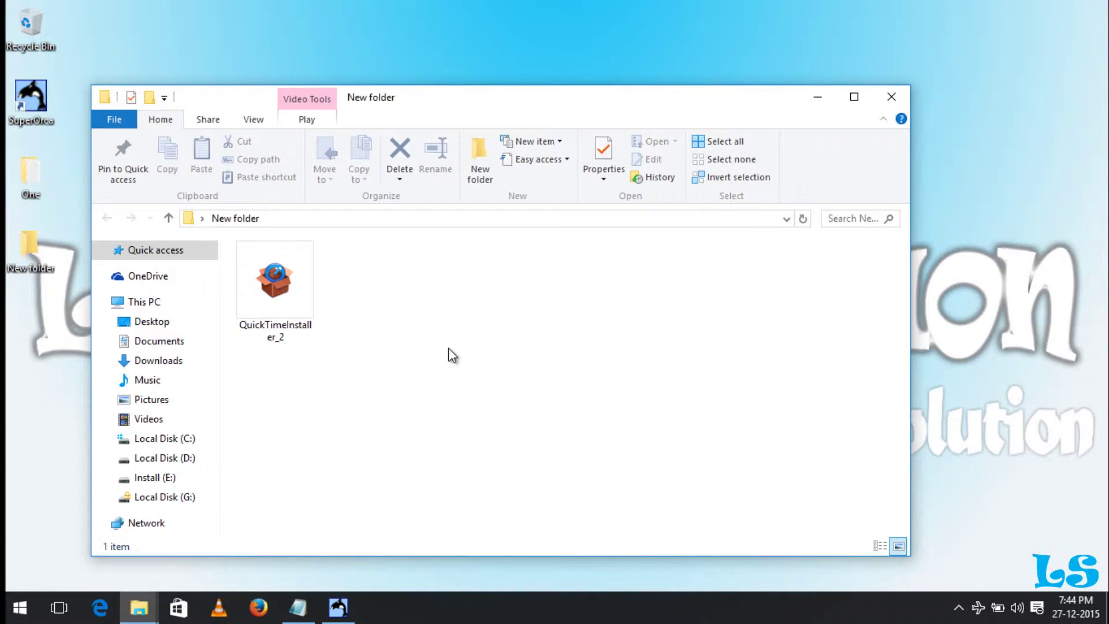
Extract QuickTimeInstaller_2 here, producing four packages in D:\New folder
click(290, 313)
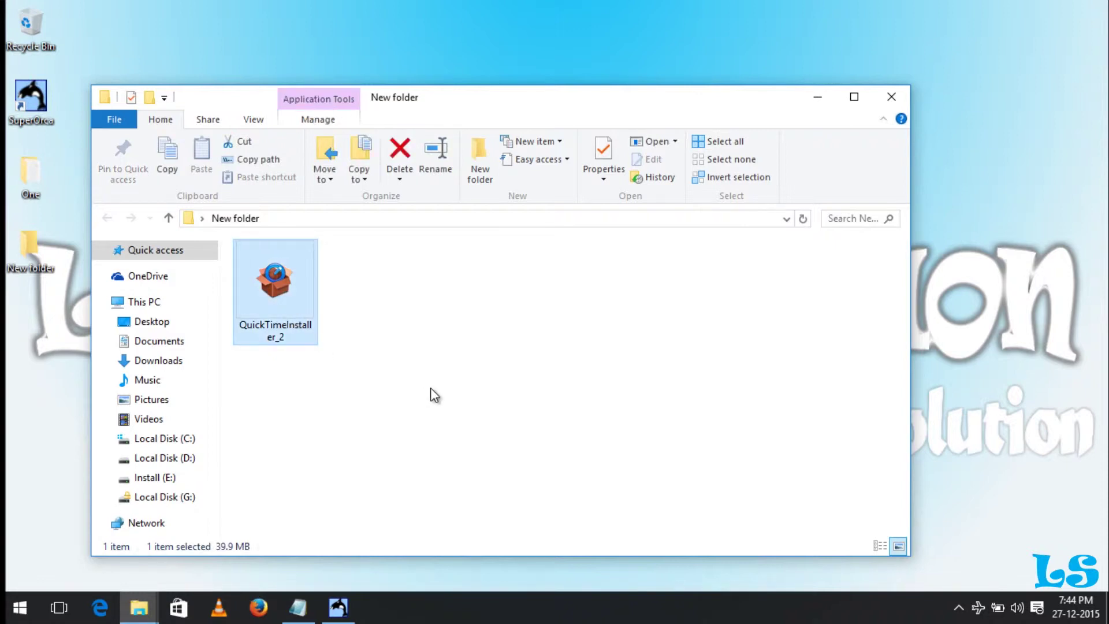
right_click(261, 285)
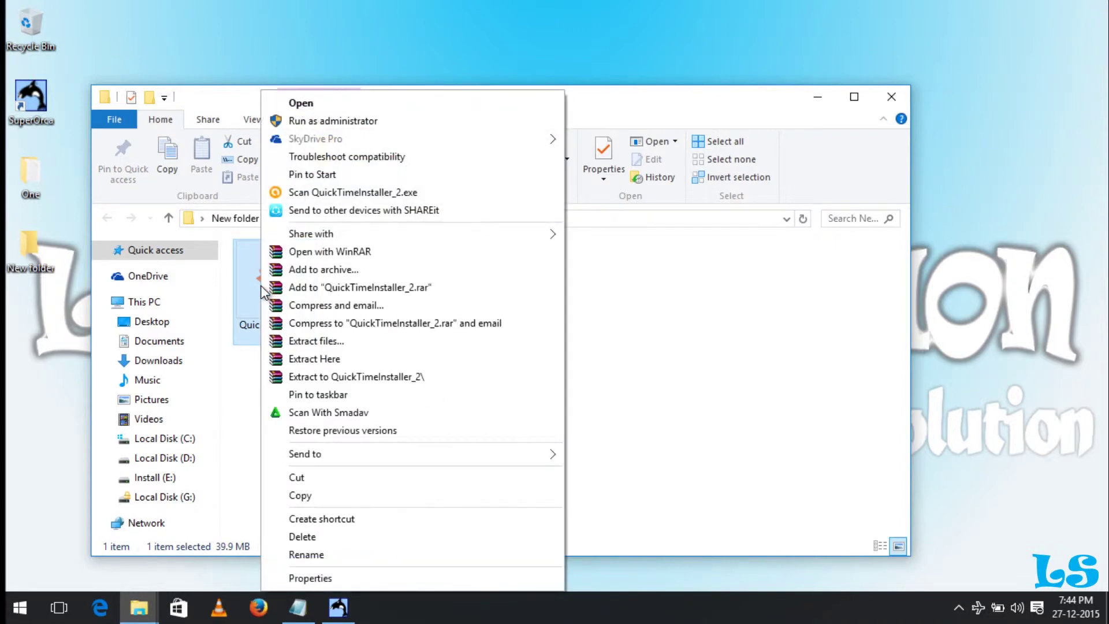
click(737, 332)
click(735, 332)
click(280, 312)
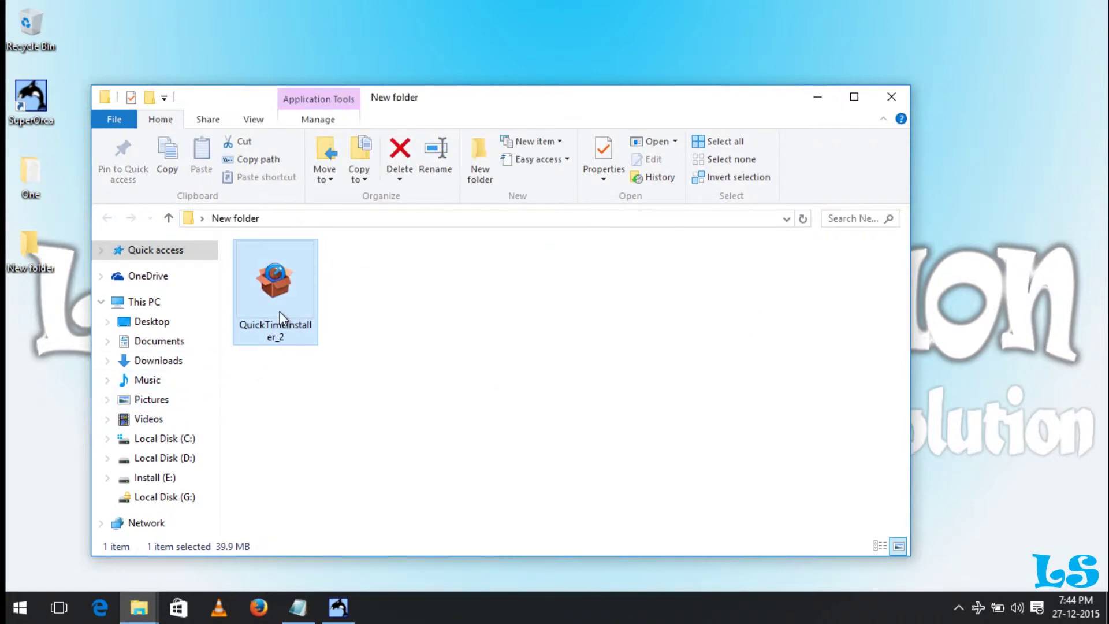
right_click(280, 312)
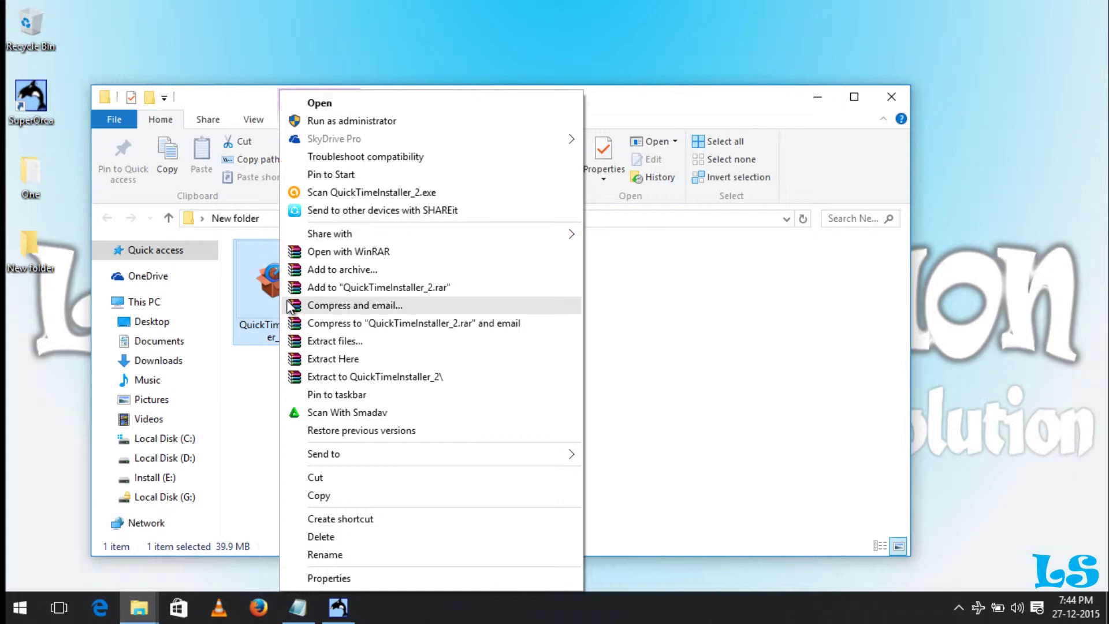
click(332, 359)
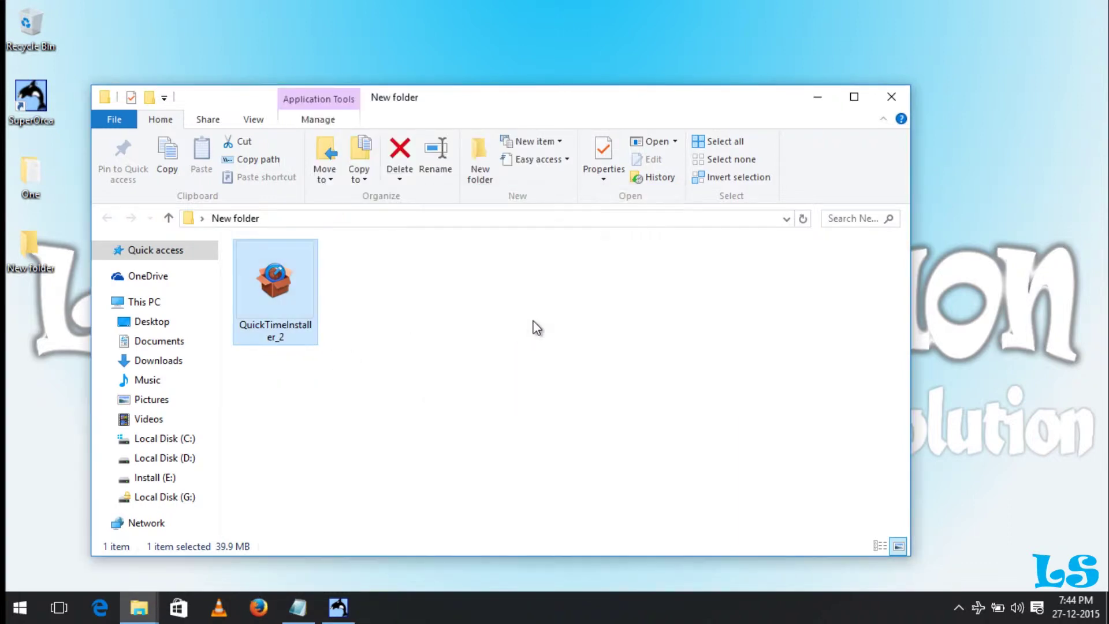
click(544, 406)
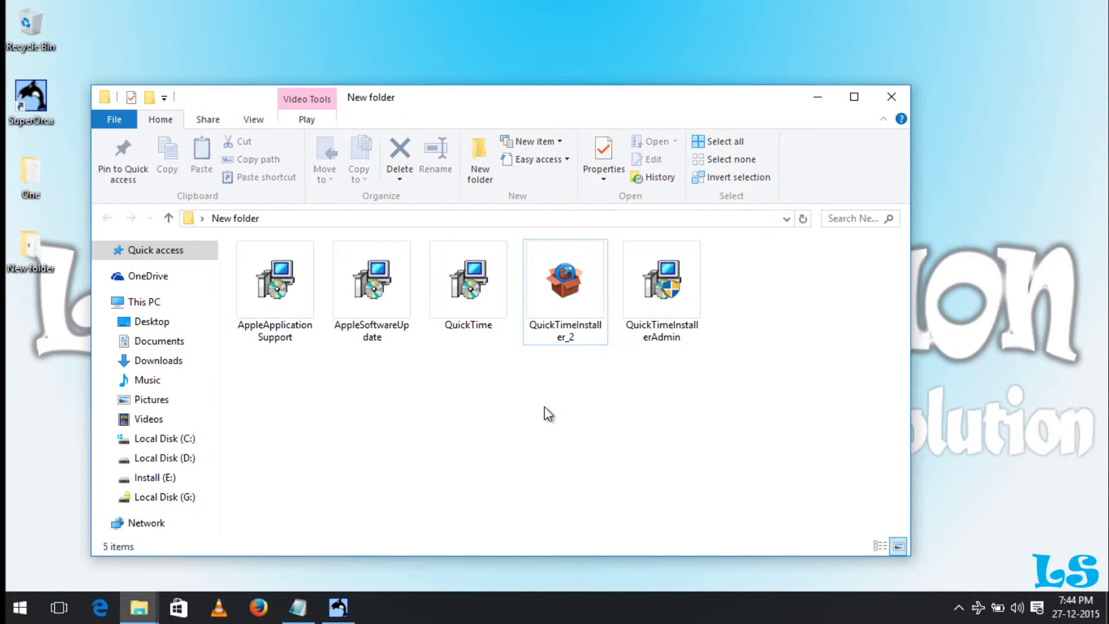
Open QuickTime.msi from the desktop's New folder in SuperOrca
click(338, 608)
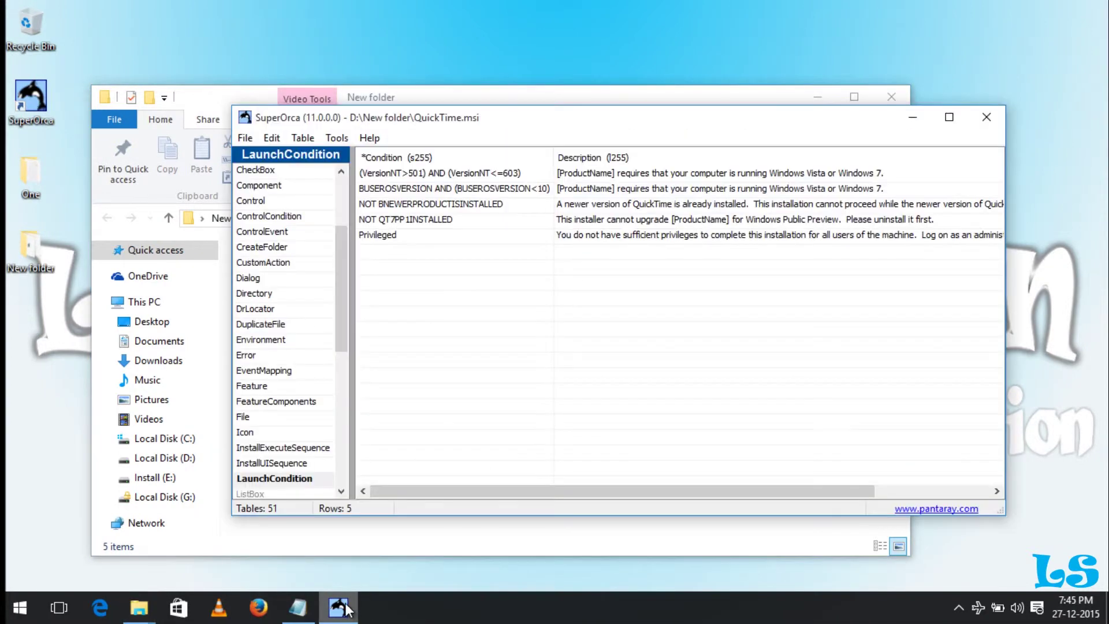
click(245, 138)
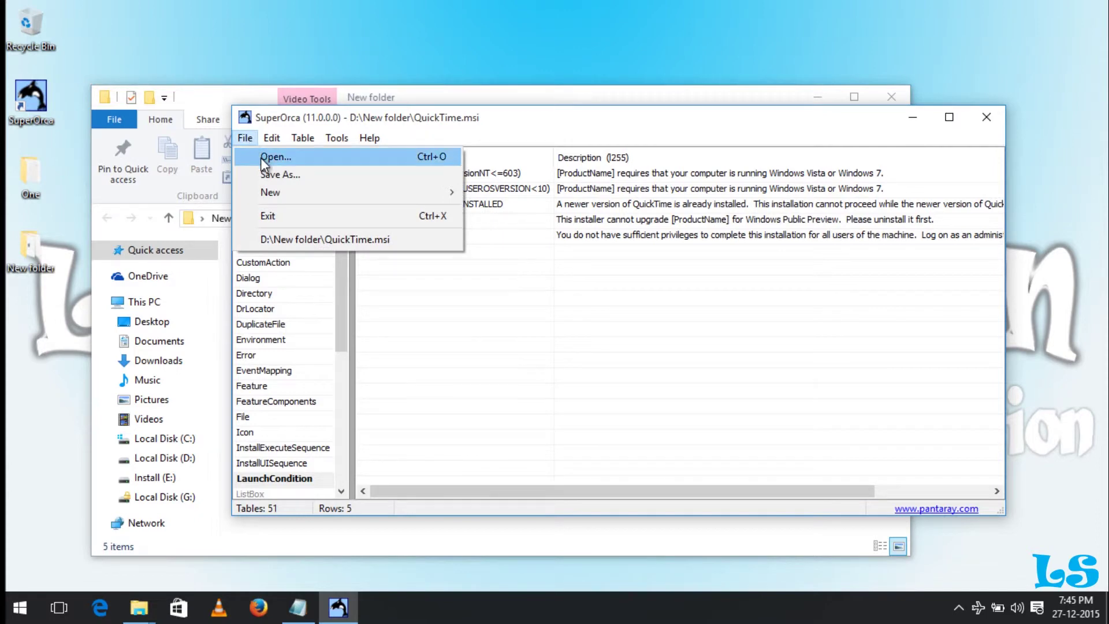
click(261, 158)
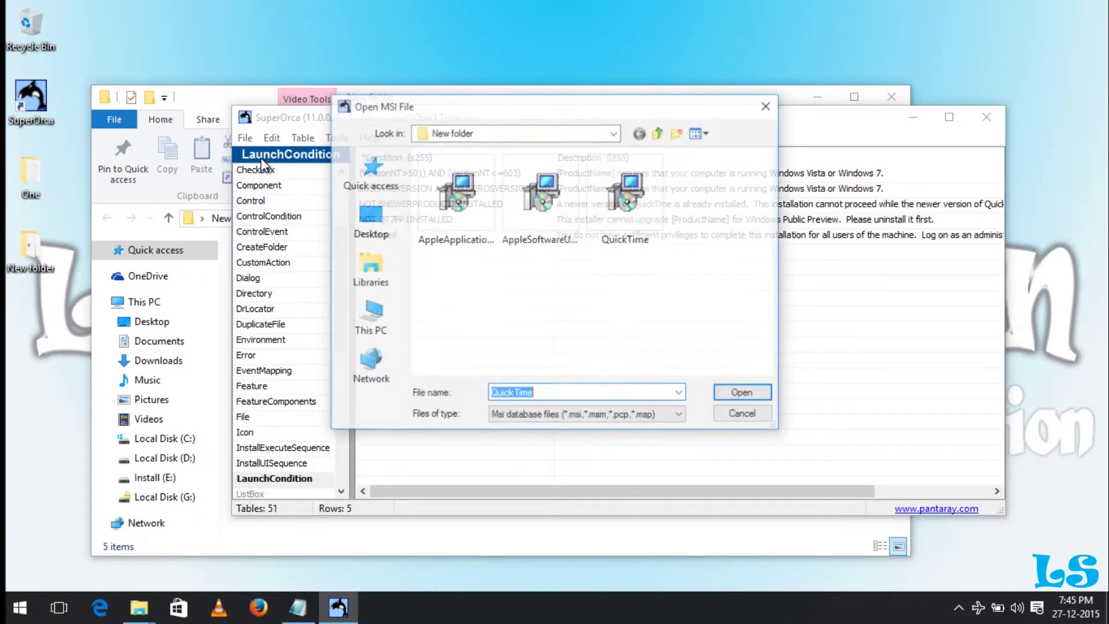
click(373, 225)
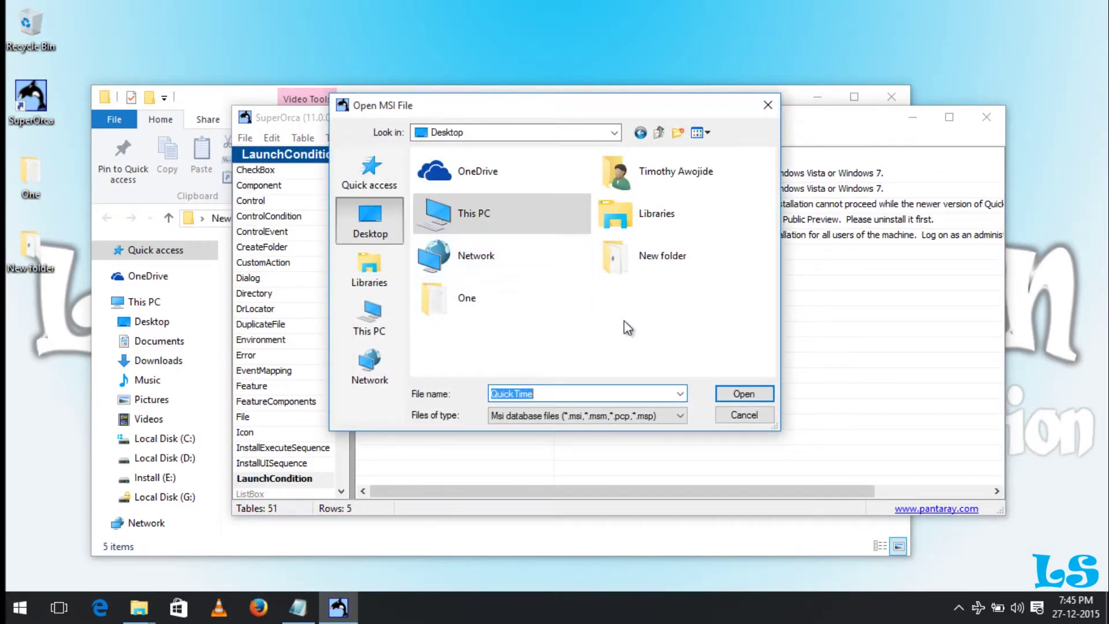
double_click(650, 259)
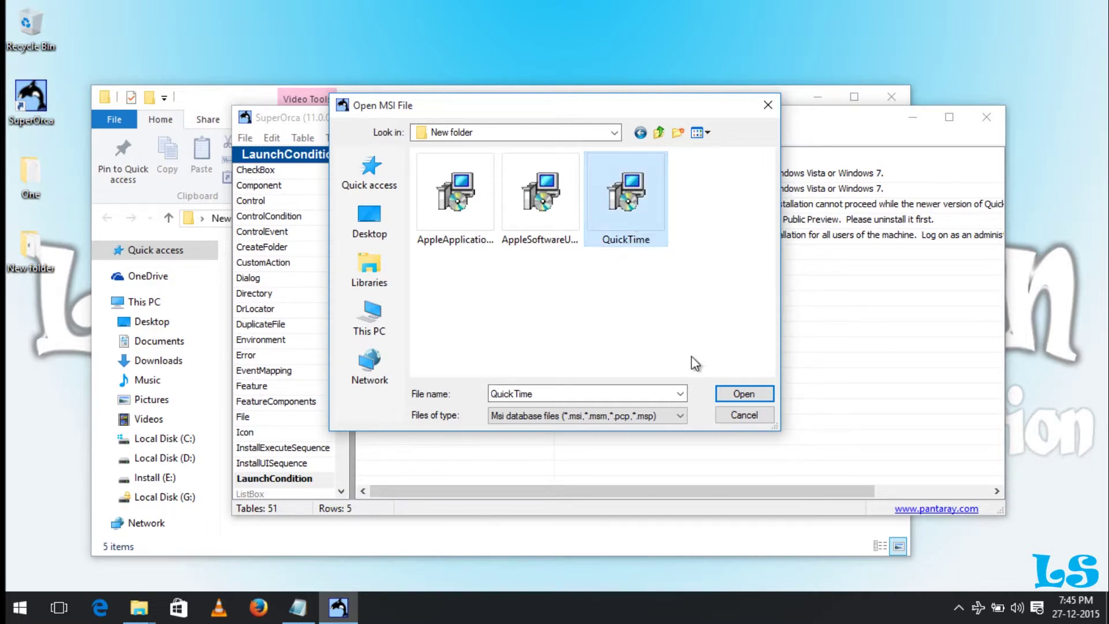
click(763, 390)
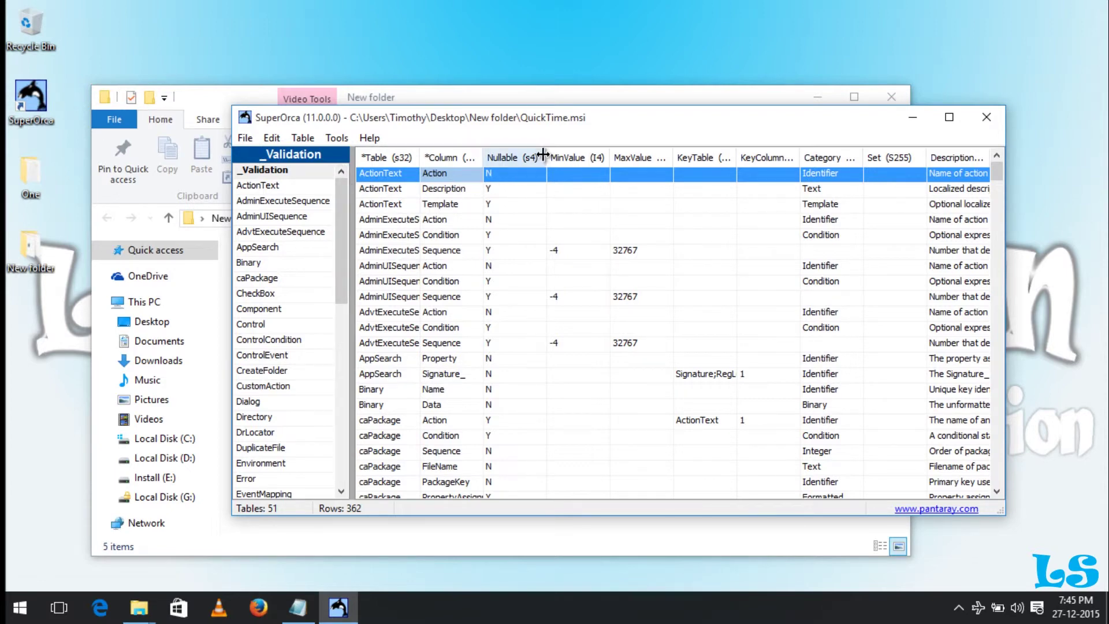
Show QuickTime.msi's LaunchCondition table maximized and select its first condition row
drag(337, 209, 336, 236)
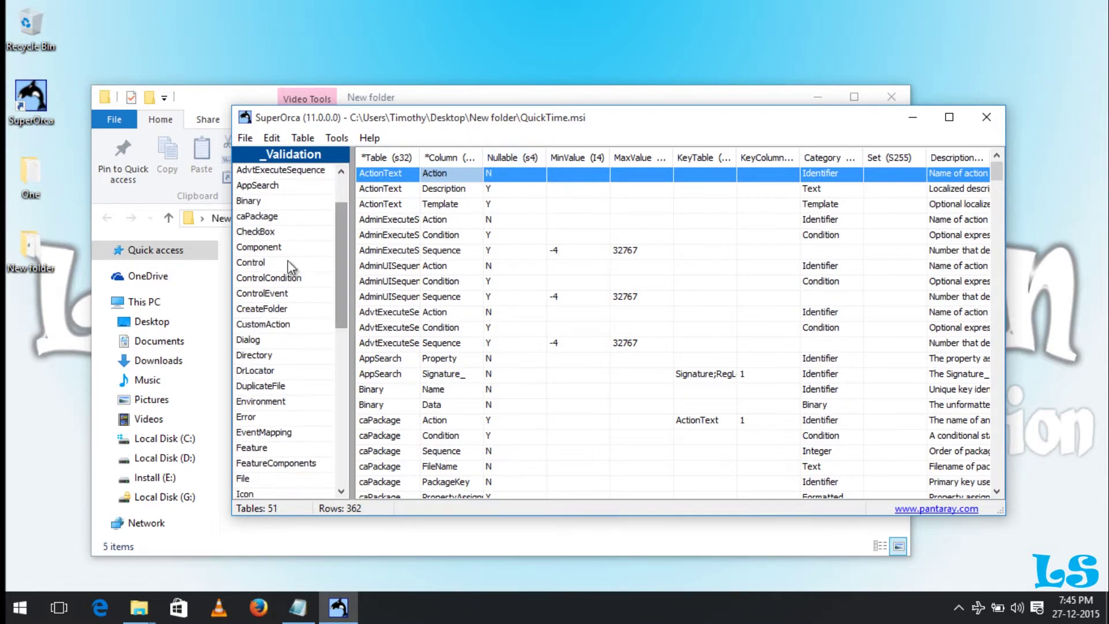
click(249, 264)
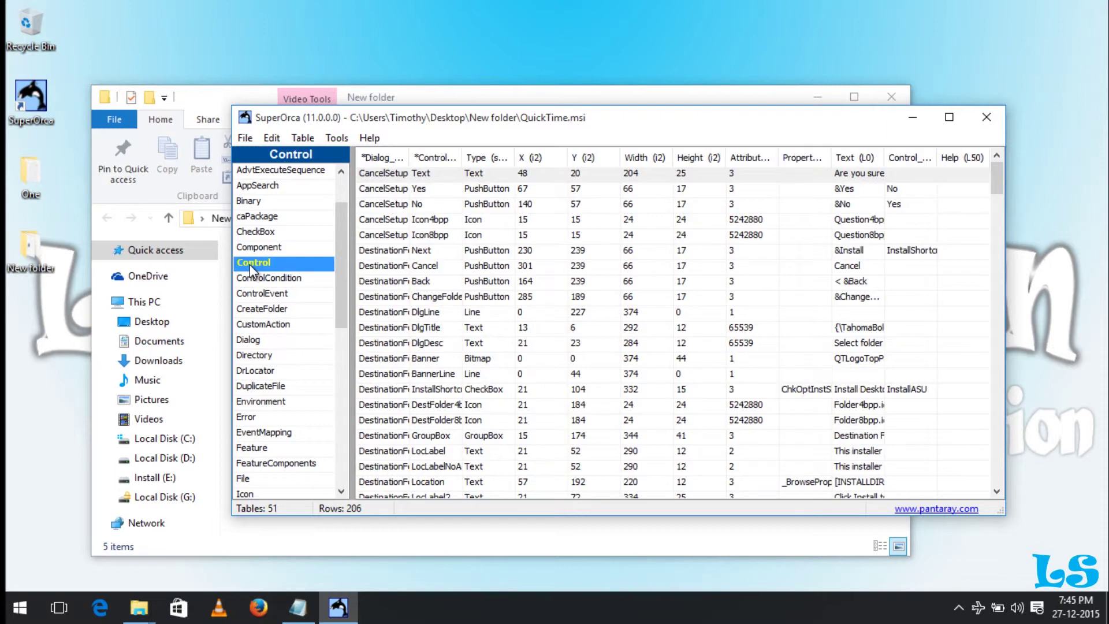
key(l)
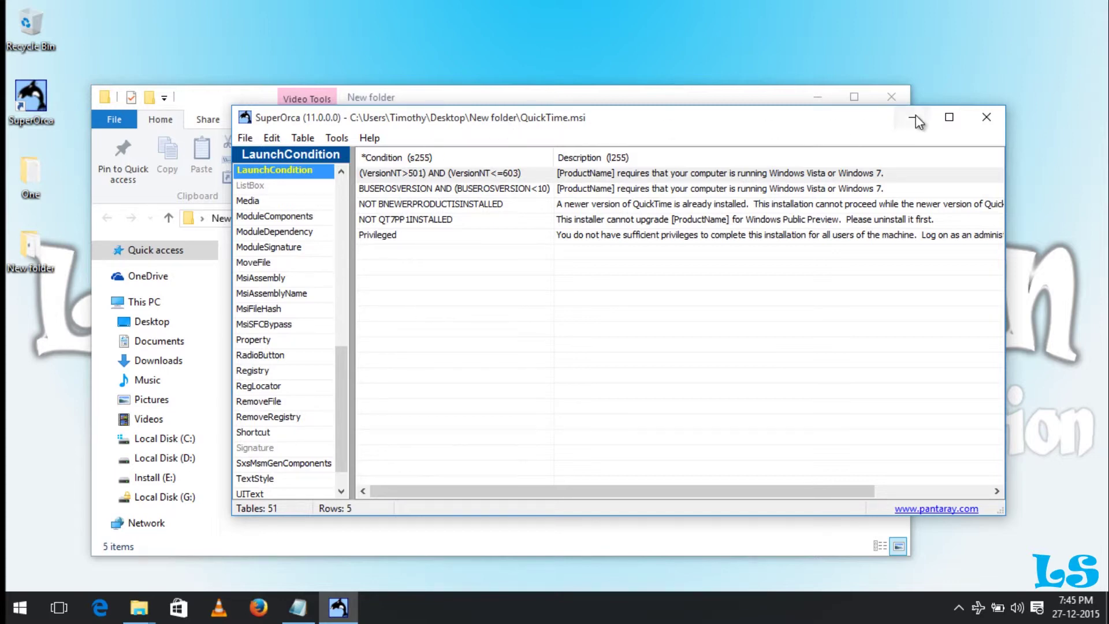
click(951, 120)
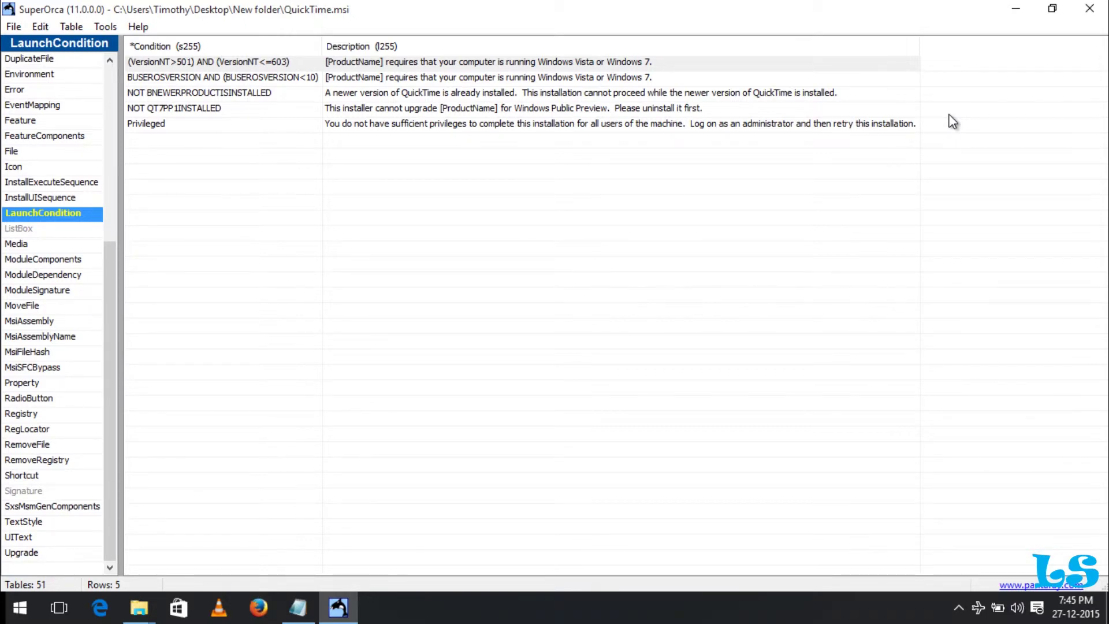
click(45, 135)
click(30, 213)
click(196, 61)
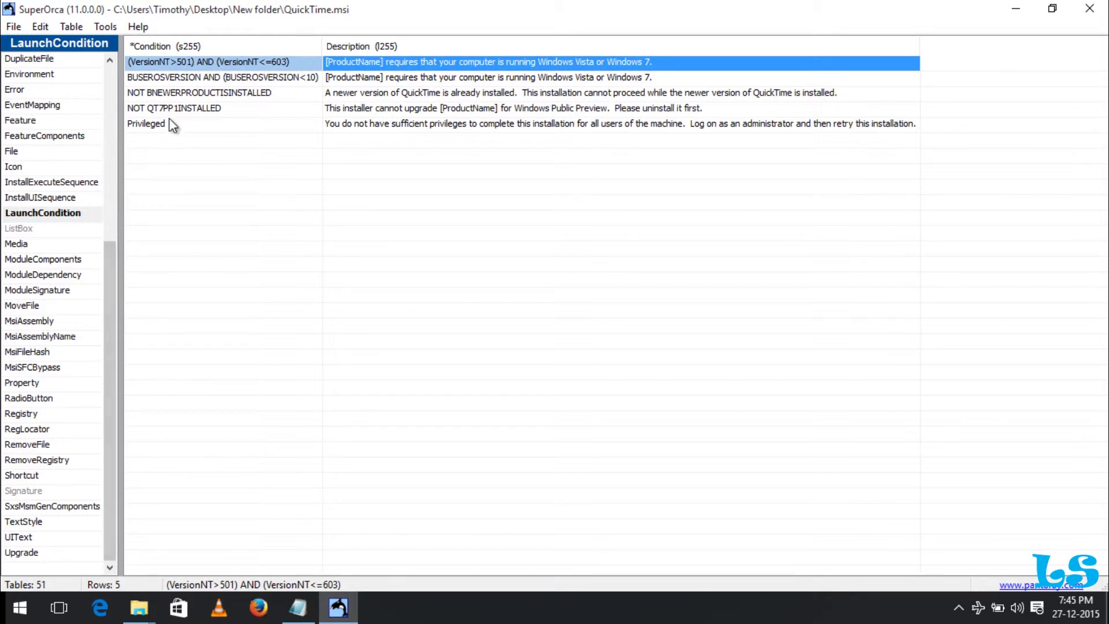
Alter the first condition's cell, changing VersionNT<=603 to VersionNT<=604
right_click(234, 65)
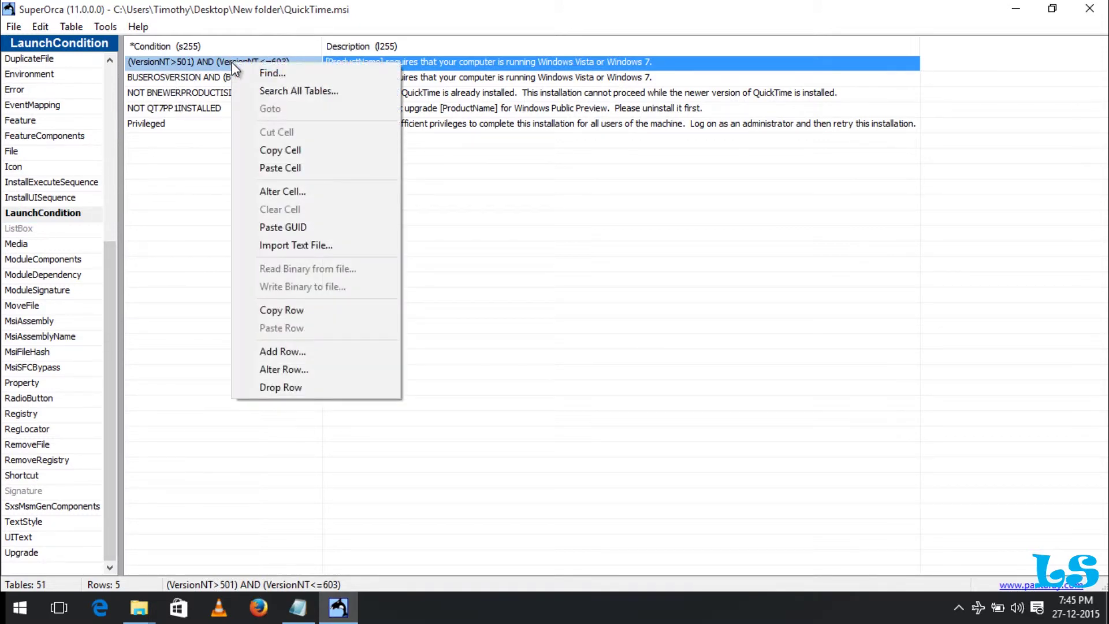
click(272, 193)
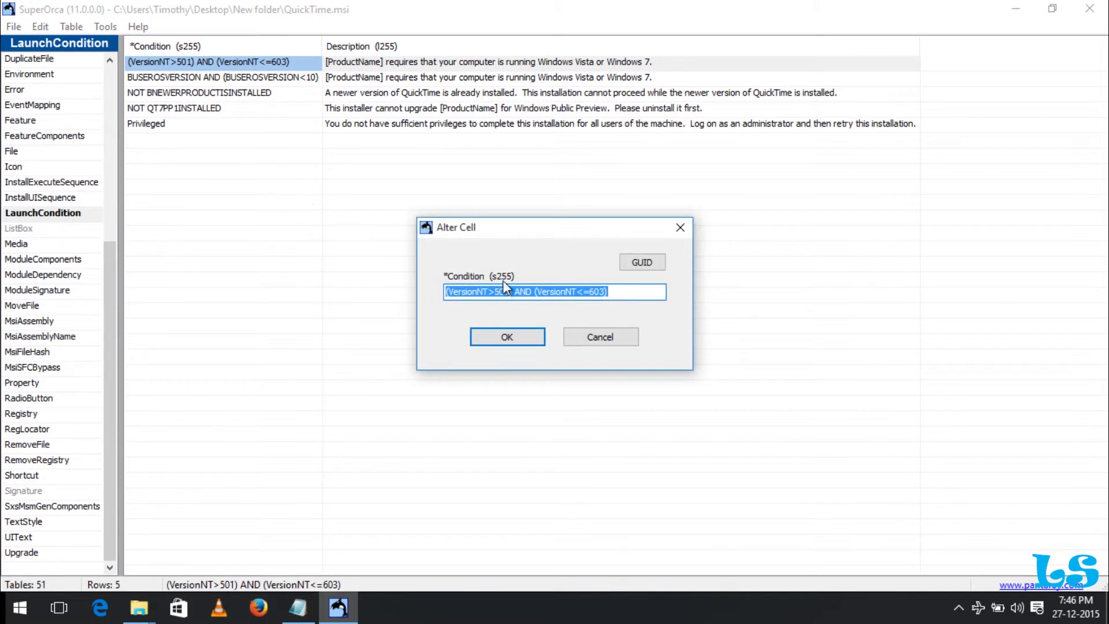
click(604, 292)
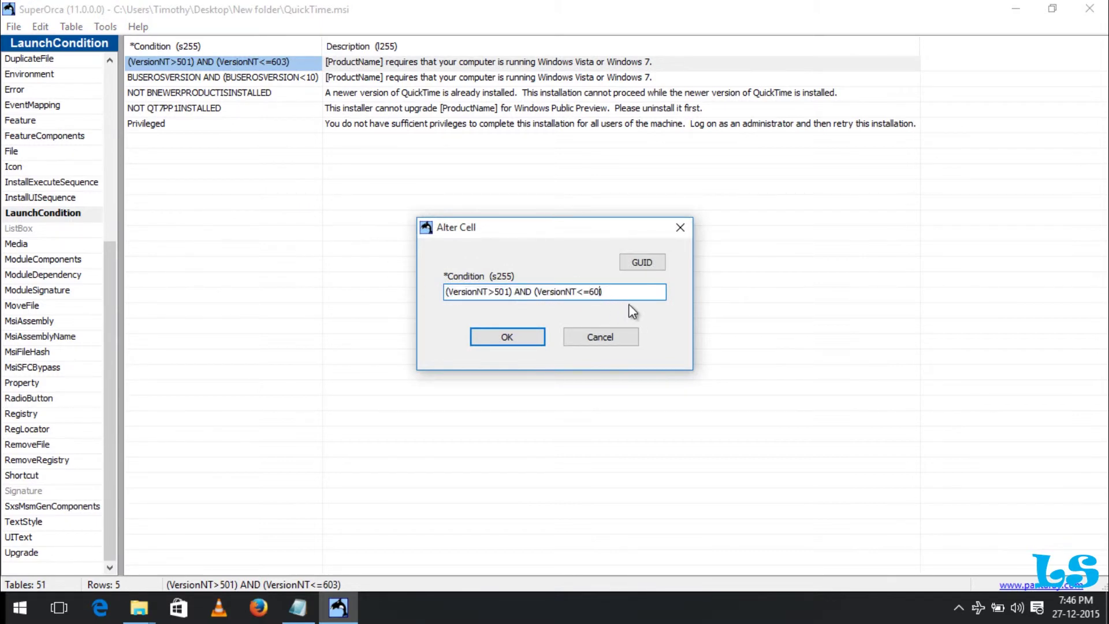
text(4)
click(522, 339)
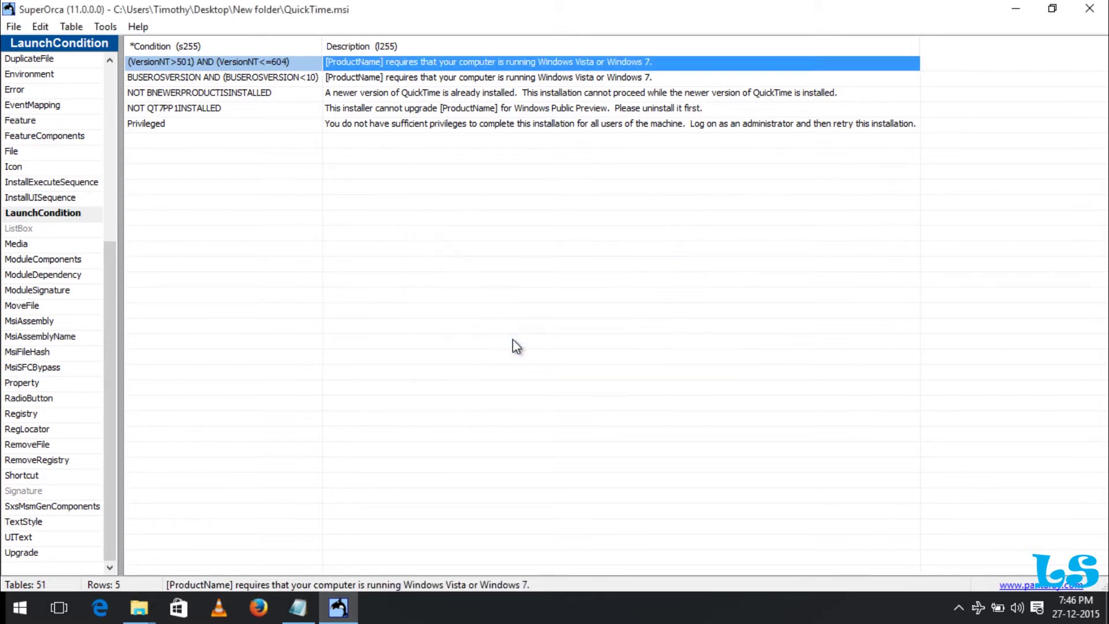
Alter the second condition's cell, changing BUSEROSVERSION<10 to BUSEROSVERSION<=10
click(211, 78)
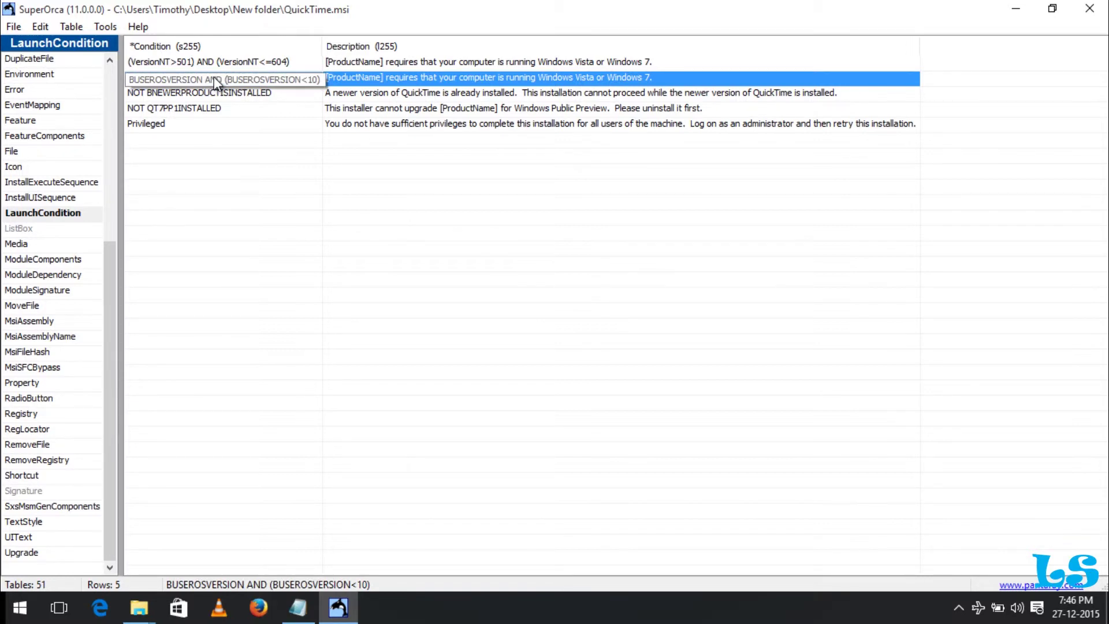
right_click(213, 76)
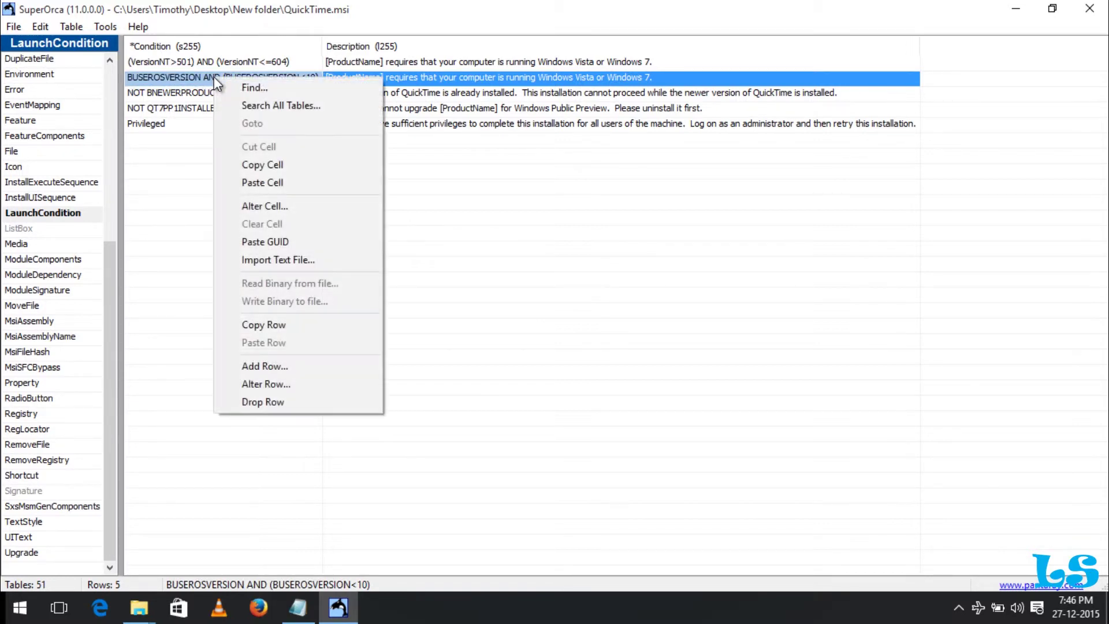
click(258, 207)
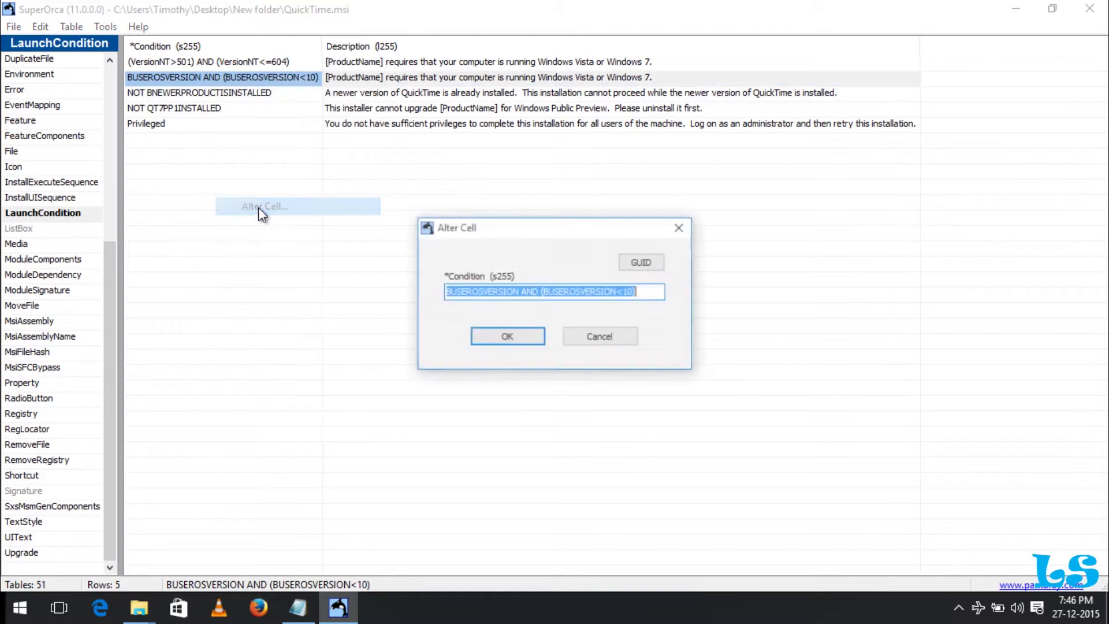
click(629, 292)
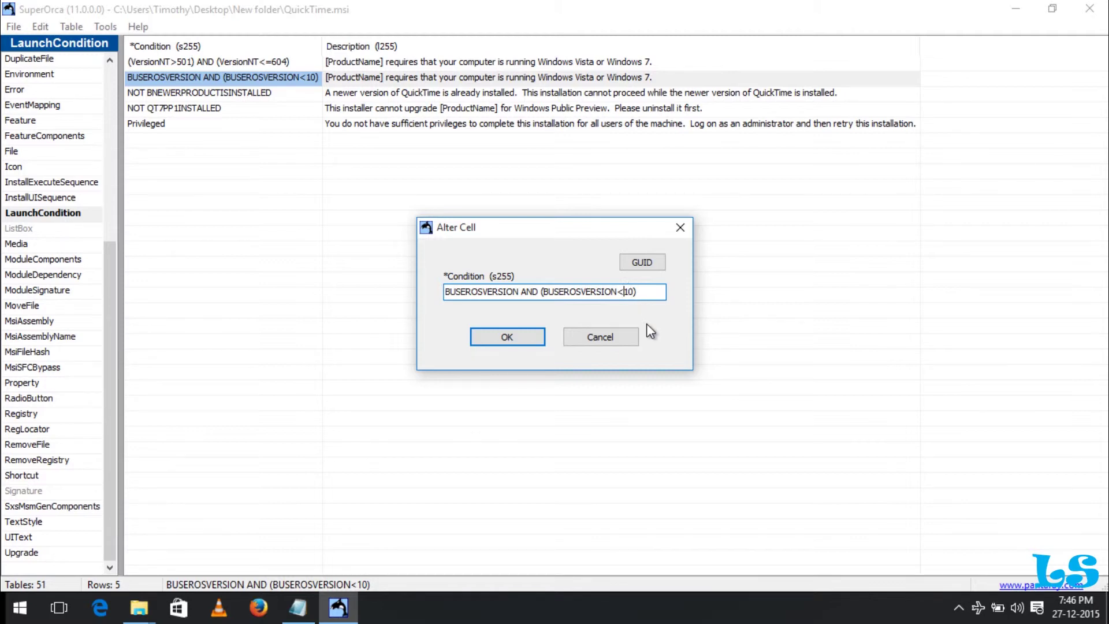
text(=)
click(507, 337)
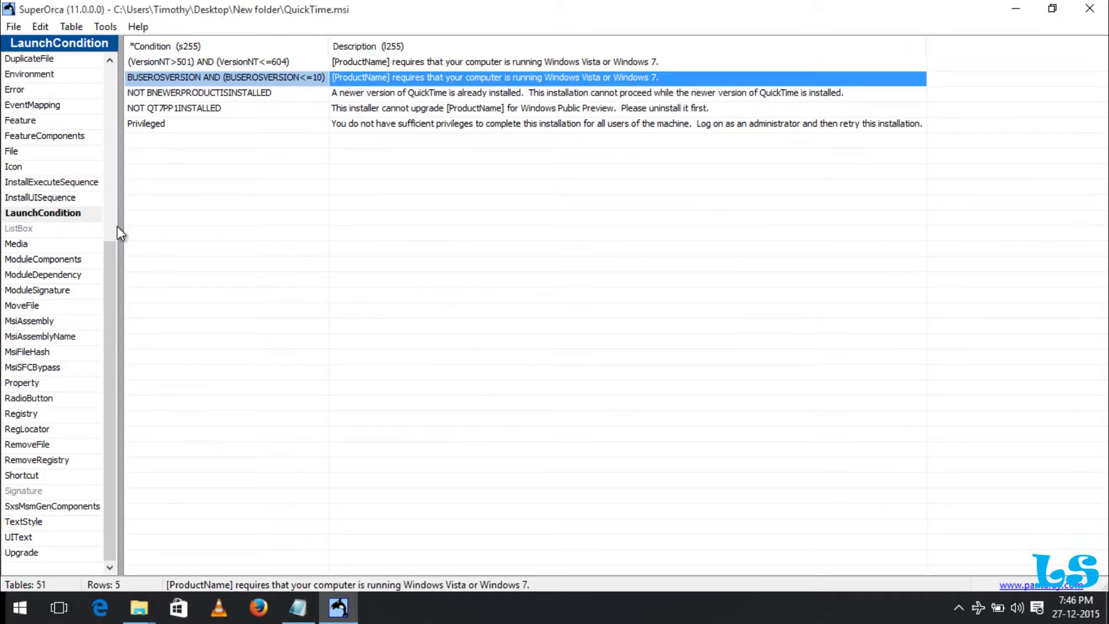
Install the edited MSI via Tools > Install MSI (/i) and accept the QuickTime license
click(108, 28)
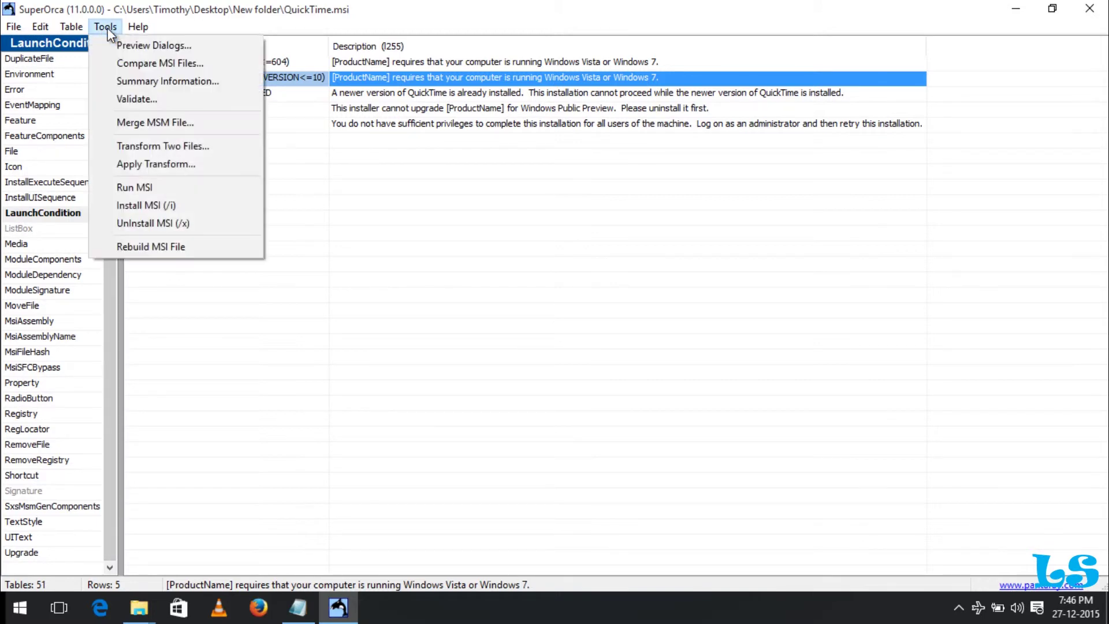
click(123, 206)
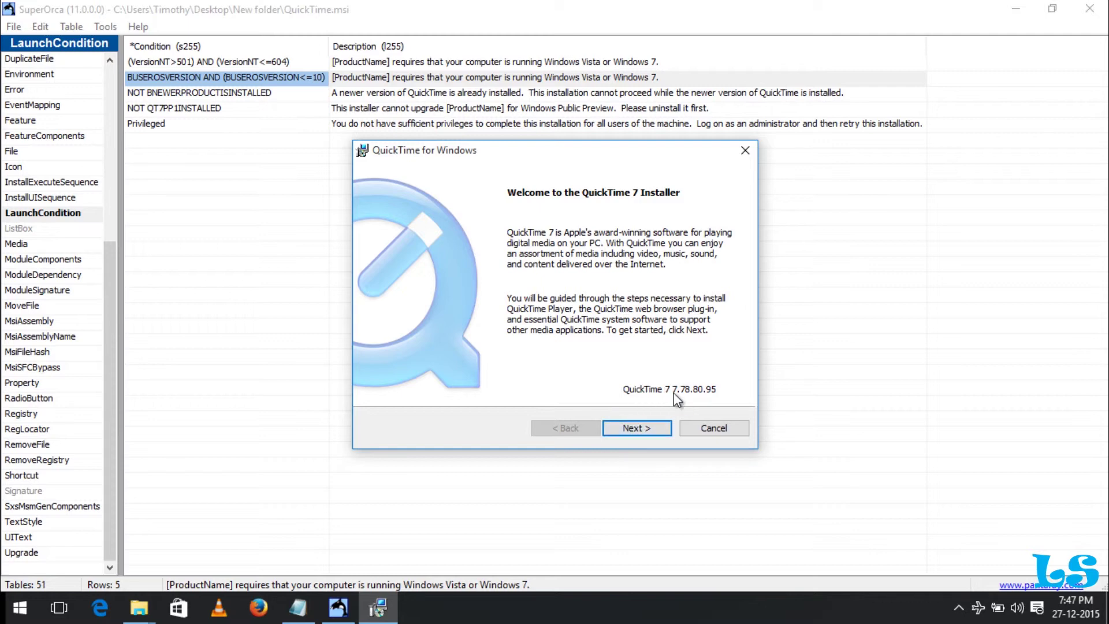
click(647, 429)
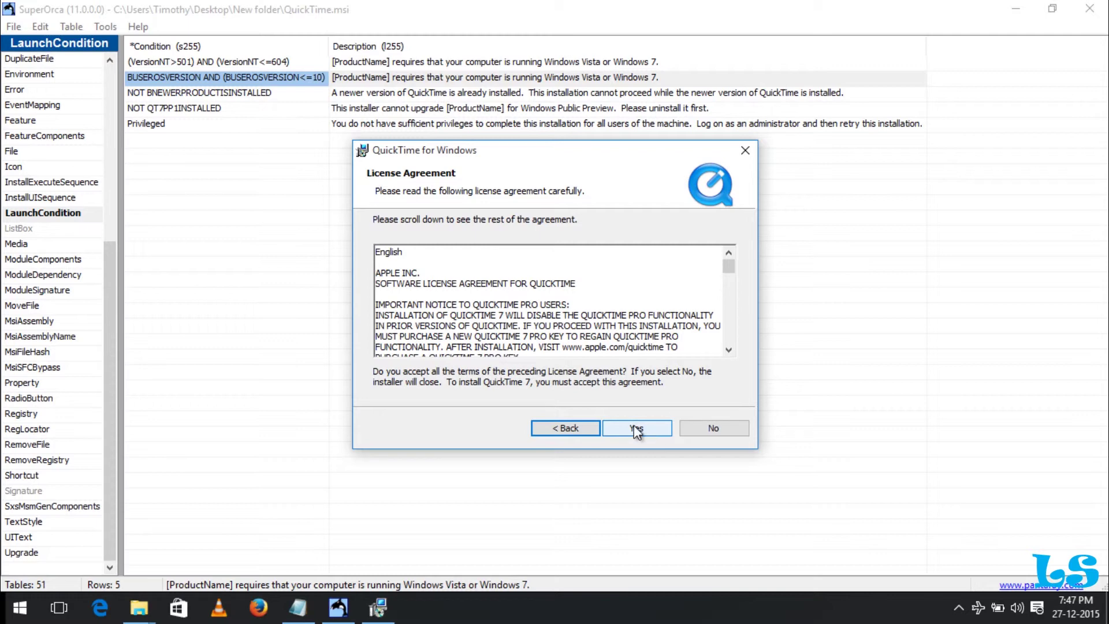
click(637, 429)
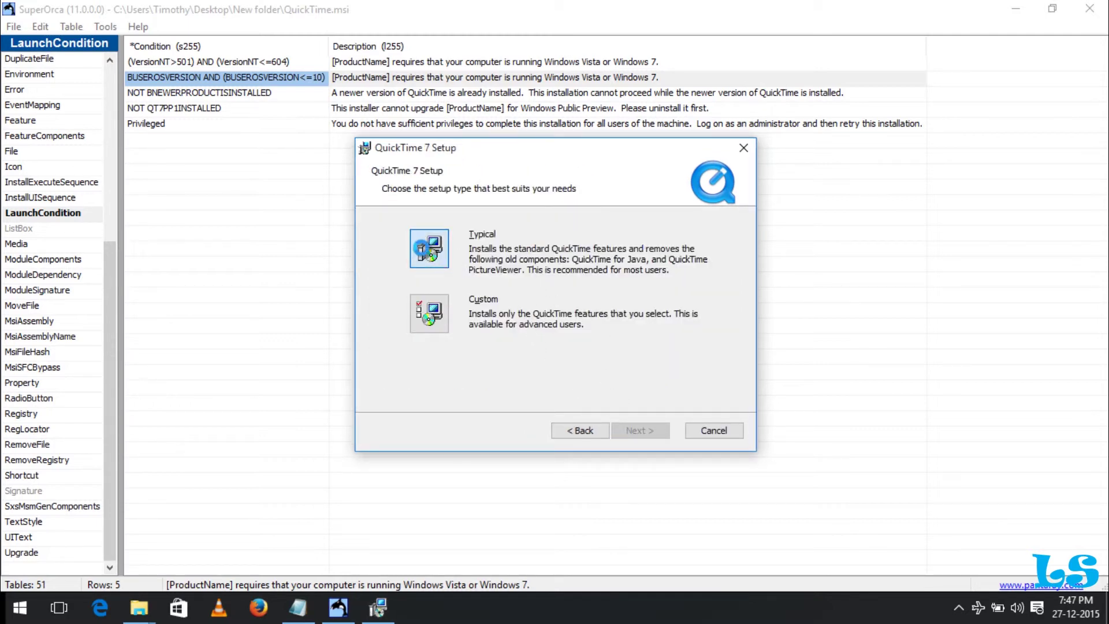
Install with Typical setup and no desktop shortcuts, then open the Start menu
click(419, 247)
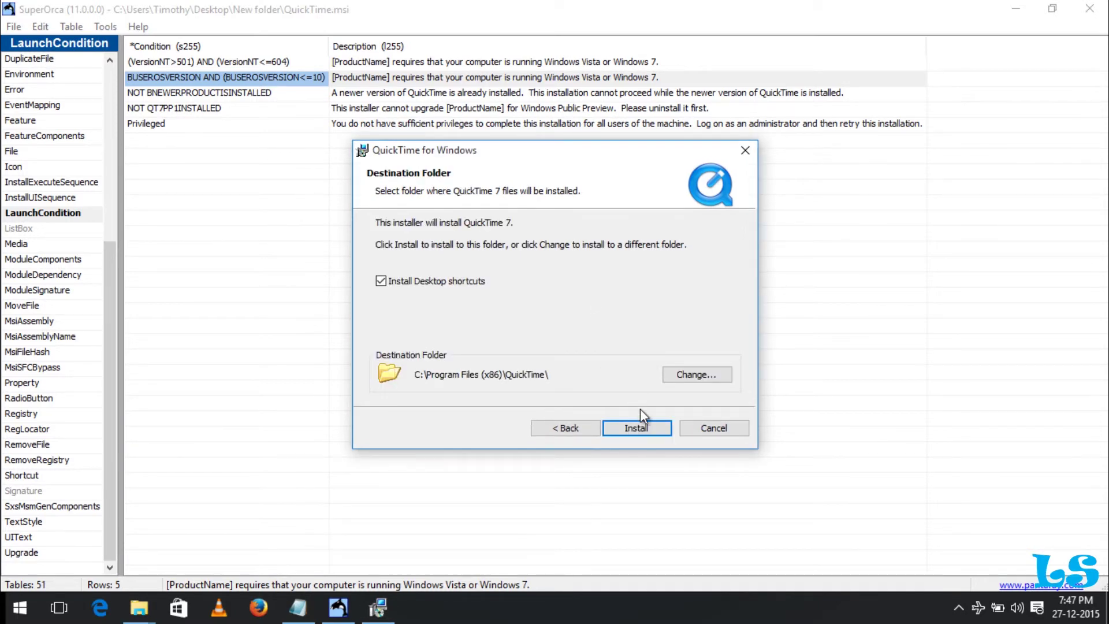
click(381, 281)
click(637, 435)
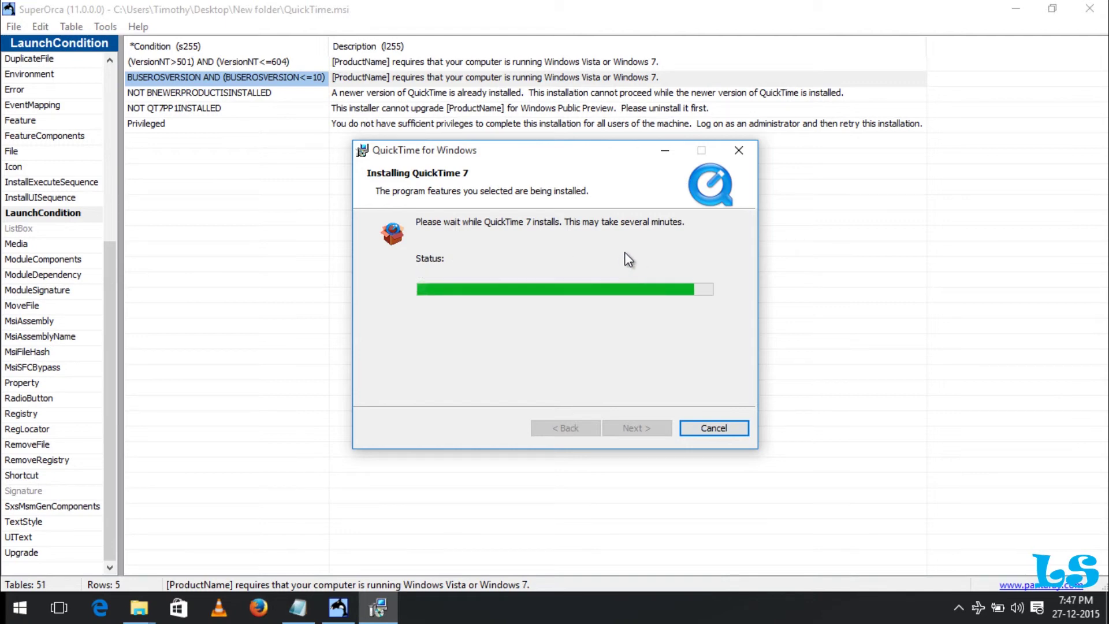
click(19, 610)
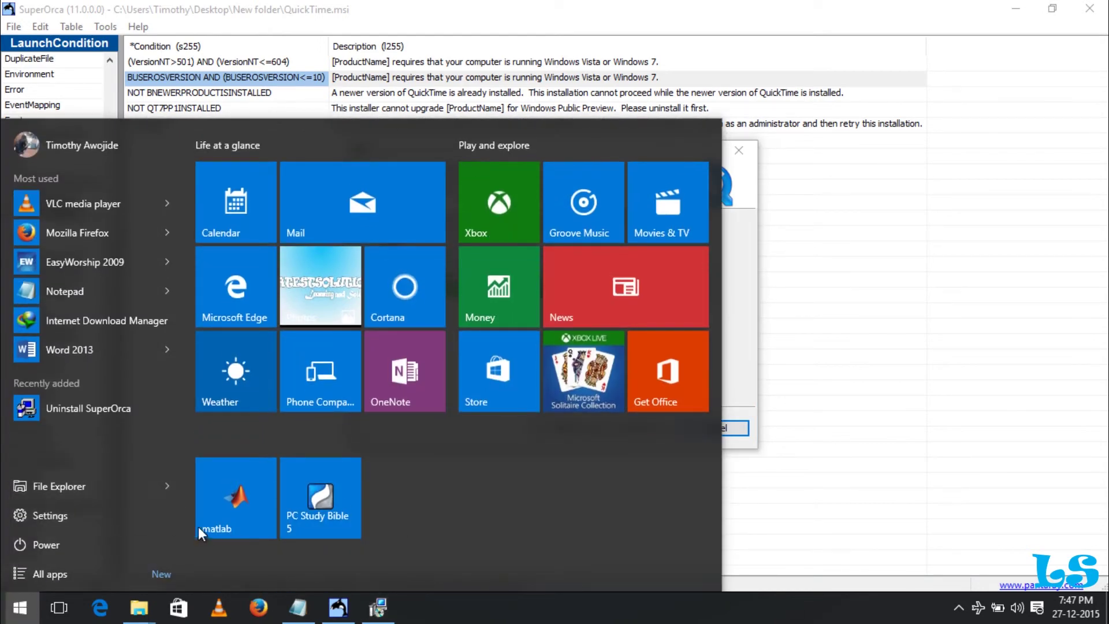
Open This PC in File Explorer and view the computer's system properties
click(173, 488)
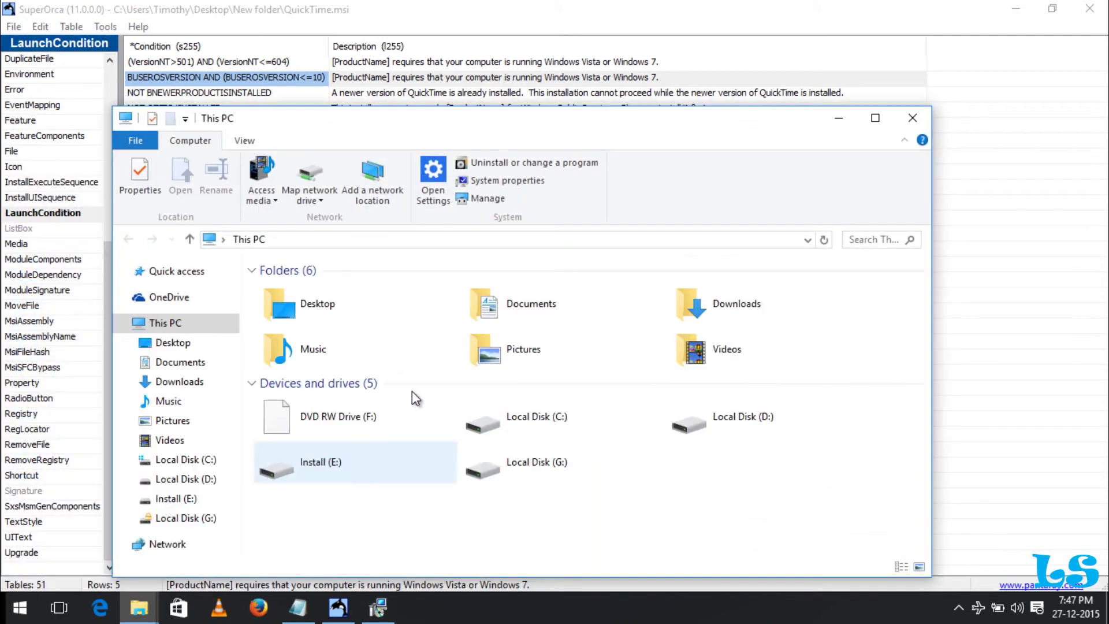
right_click(615, 480)
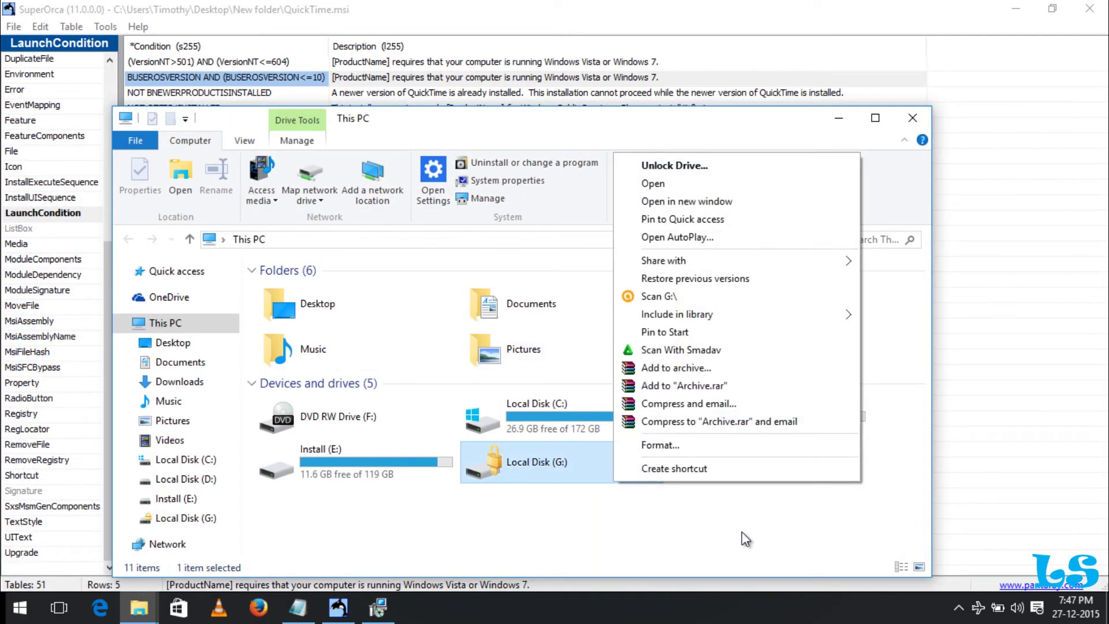
click(742, 532)
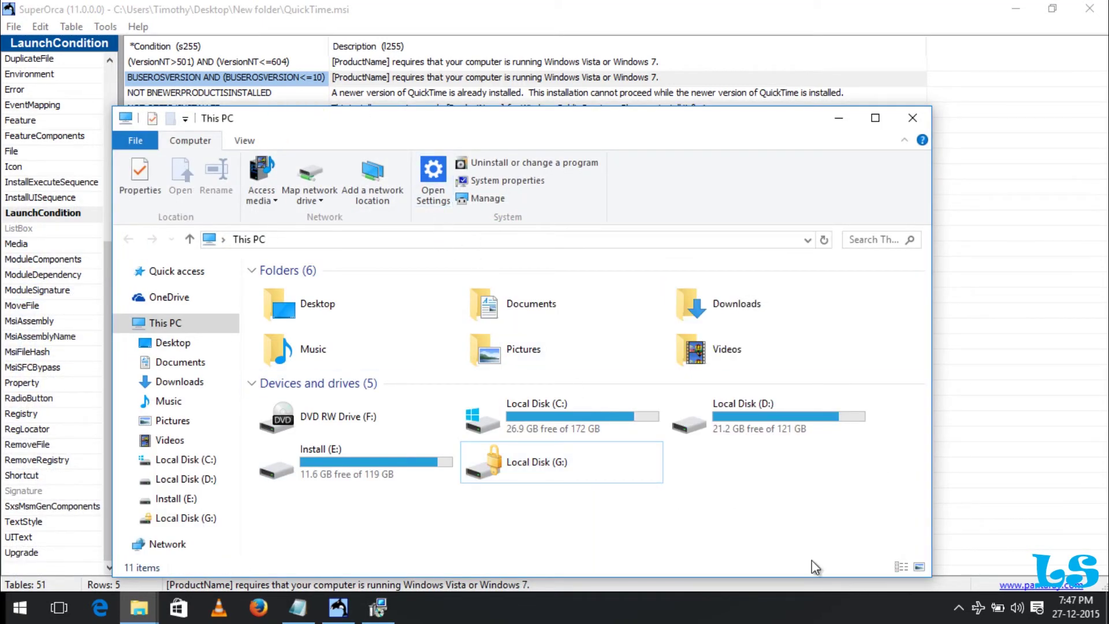
click(488, 184)
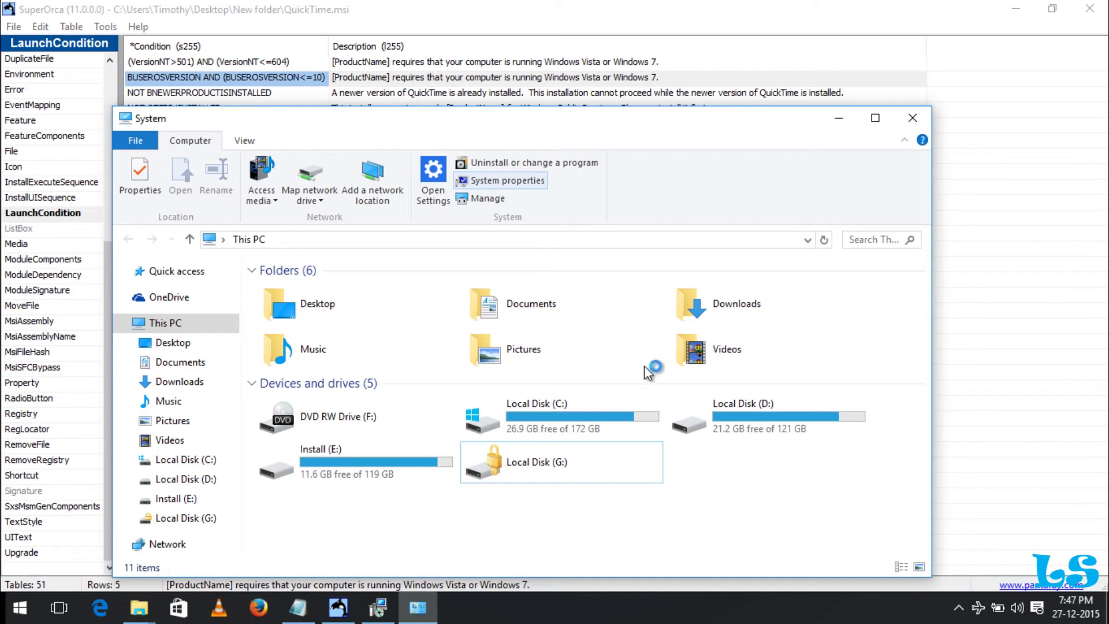